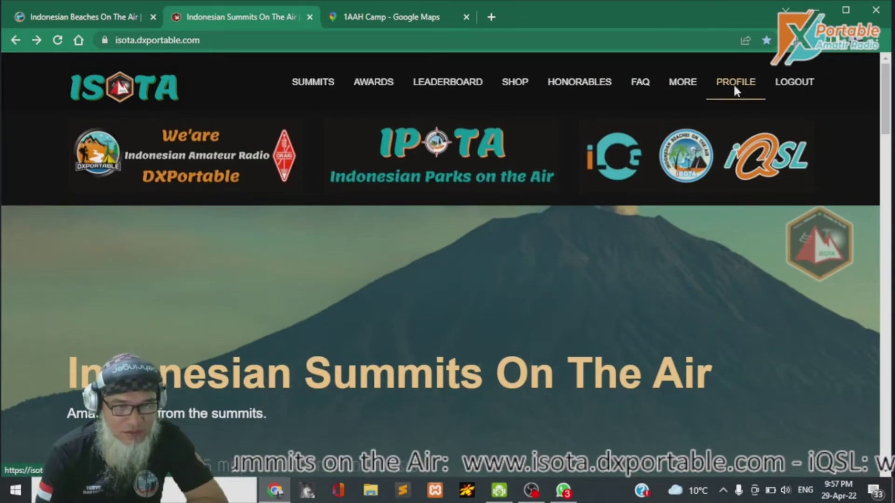
# - Open the account's profile page, look through it and bring up the form to sponsor a summit
pyautogui.click(734, 83)
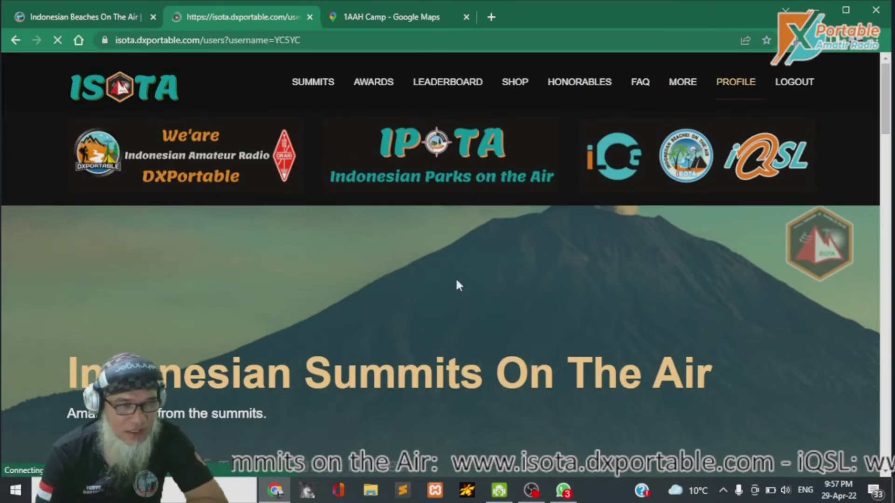
pyautogui.scroll(-10, 399, 280)
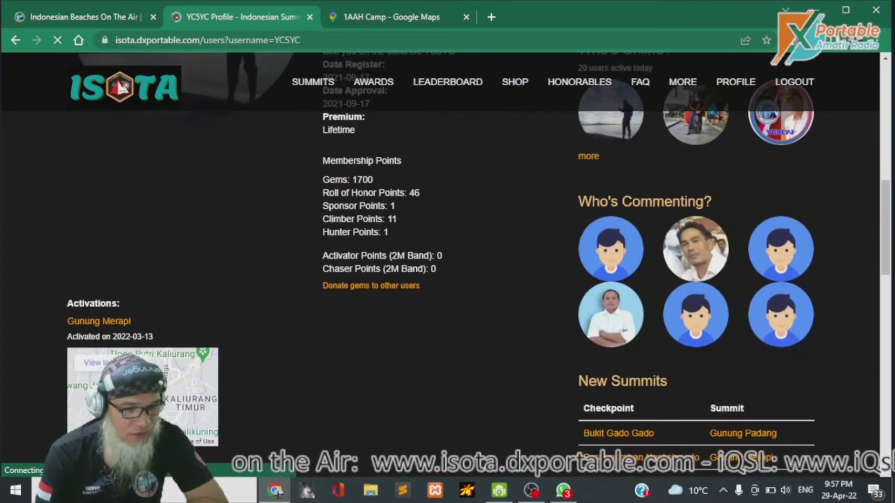
pyautogui.scroll(5, 423, 300)
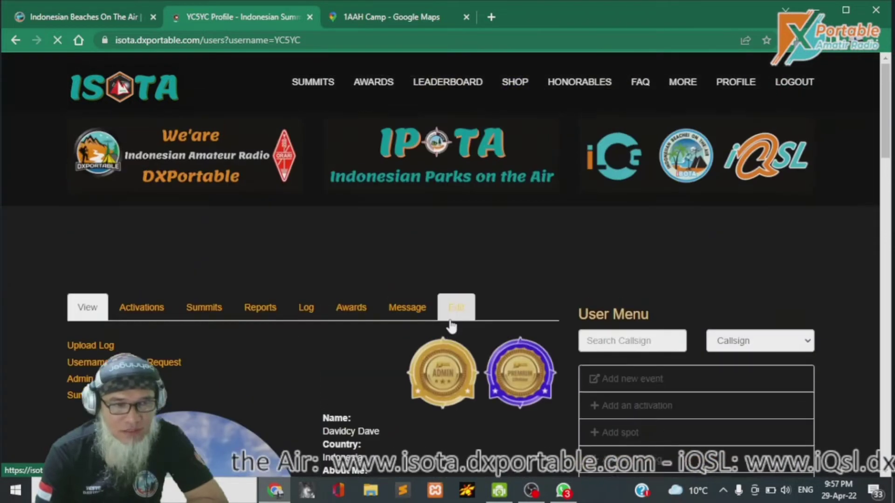
pyautogui.scroll(-3, 470, 403)
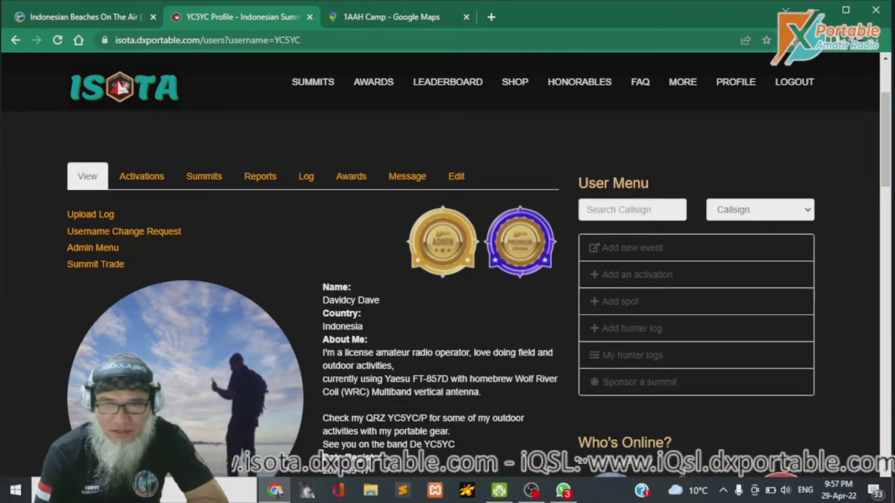
pyautogui.click(642, 384)
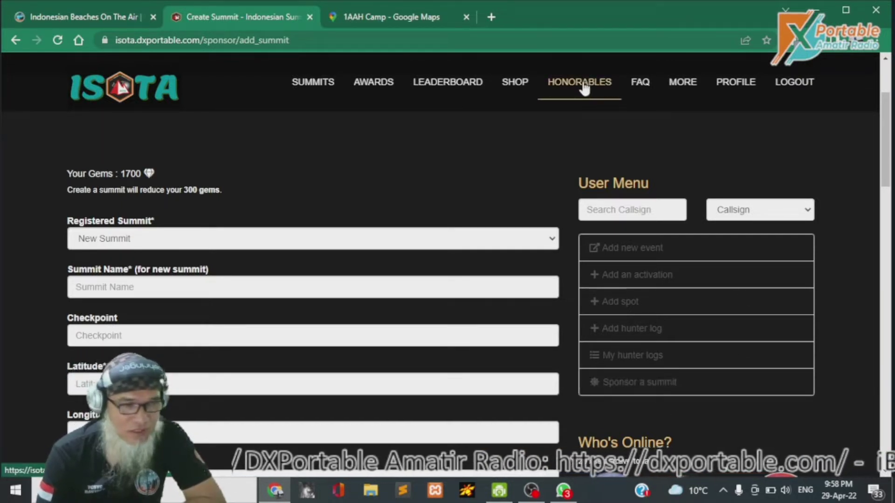
# - View the list of sponsors among the site's honorables
pyautogui.moveTo(582, 85)
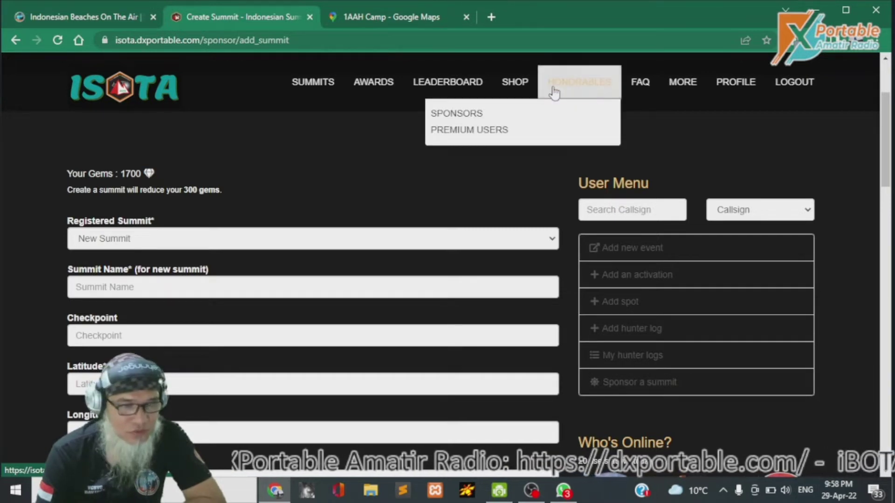
pyautogui.click(466, 116)
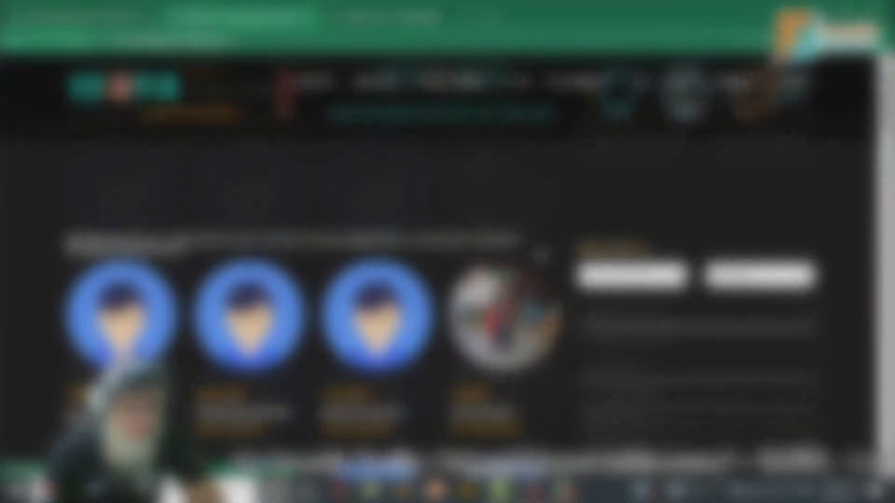
pyautogui.scroll(-3, 539, 252)
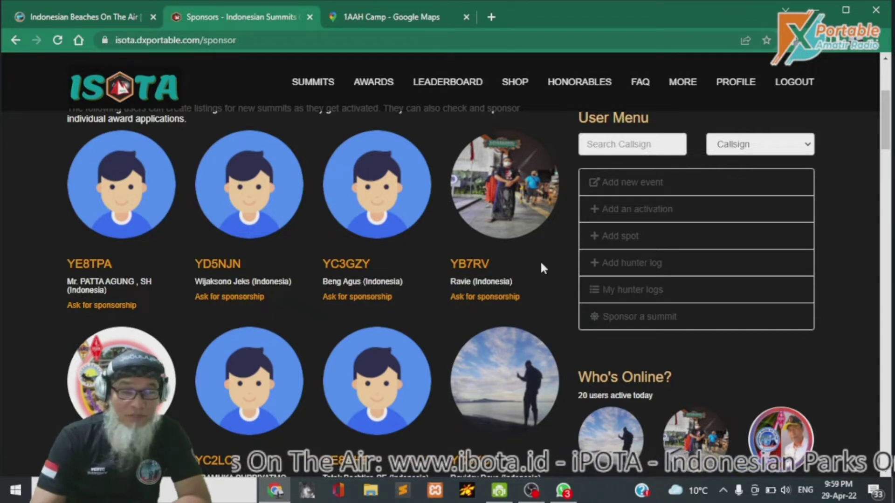
pyautogui.scroll(4, 195, 175)
pyautogui.scroll(-4, 396, 259)
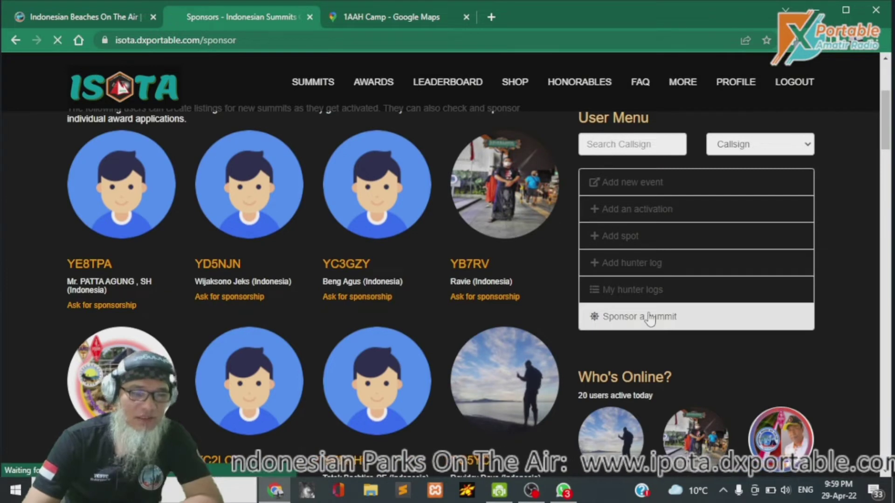
# - Check the gem cost on the summit sponsorship form and view the gem packages in the Gems Shop
pyautogui.click(691, 322)
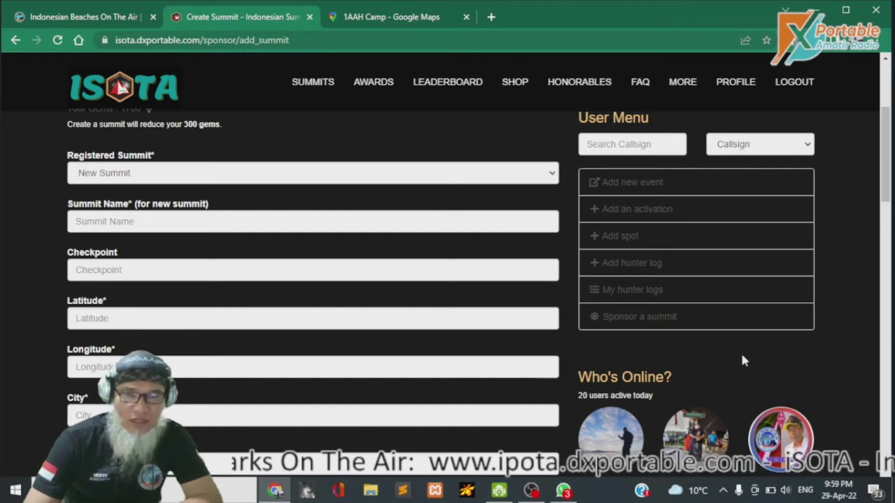
pyautogui.scroll(4, 633, 335)
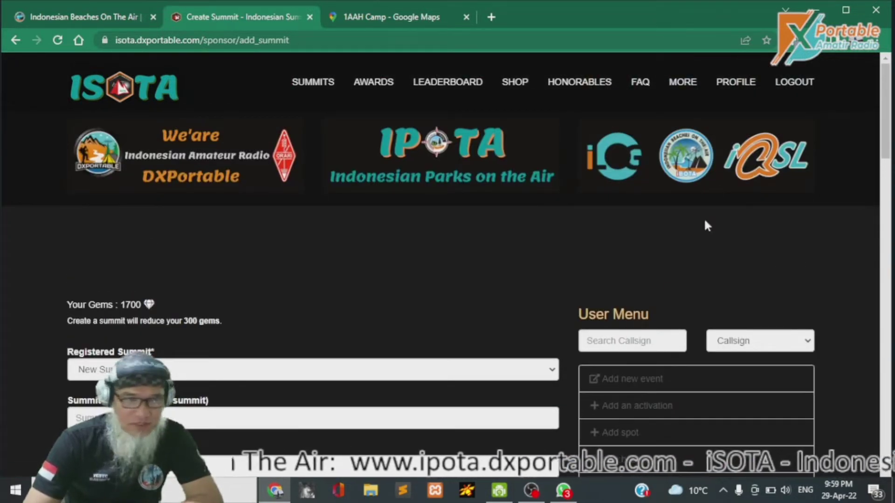
pyautogui.click(514, 83)
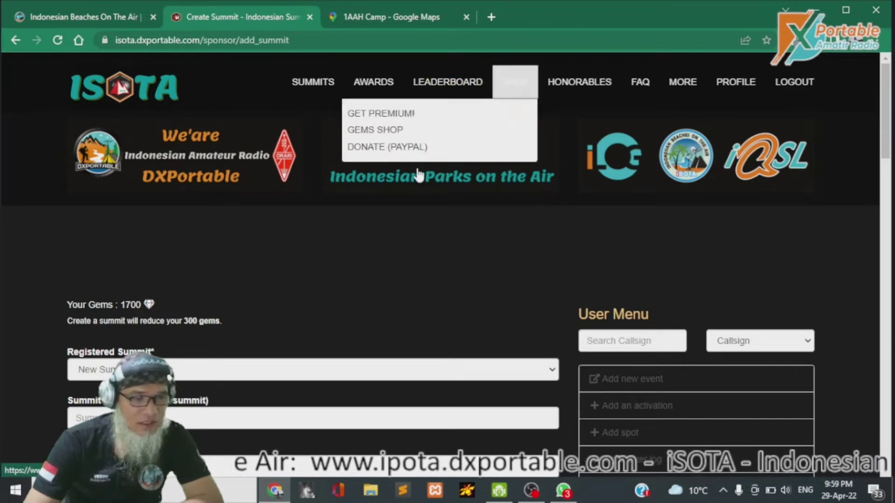
pyautogui.click(369, 135)
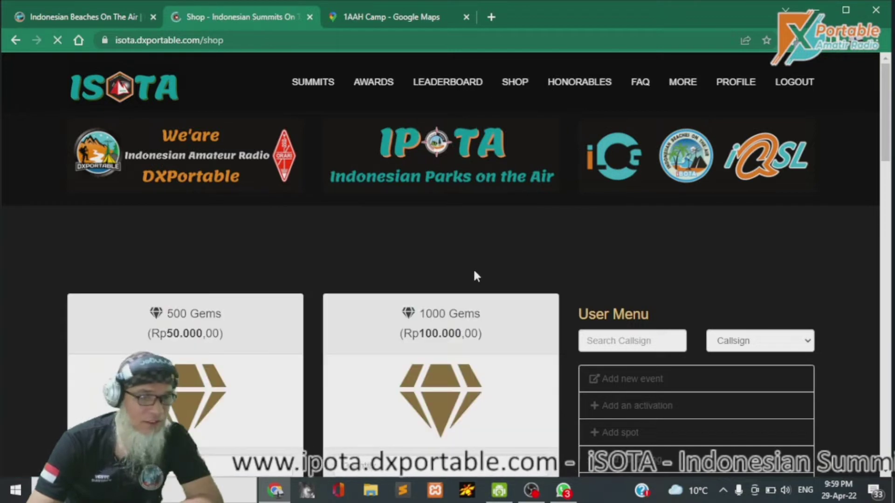
pyautogui.scroll(-3, 473, 267)
pyautogui.scroll(3, 468, 299)
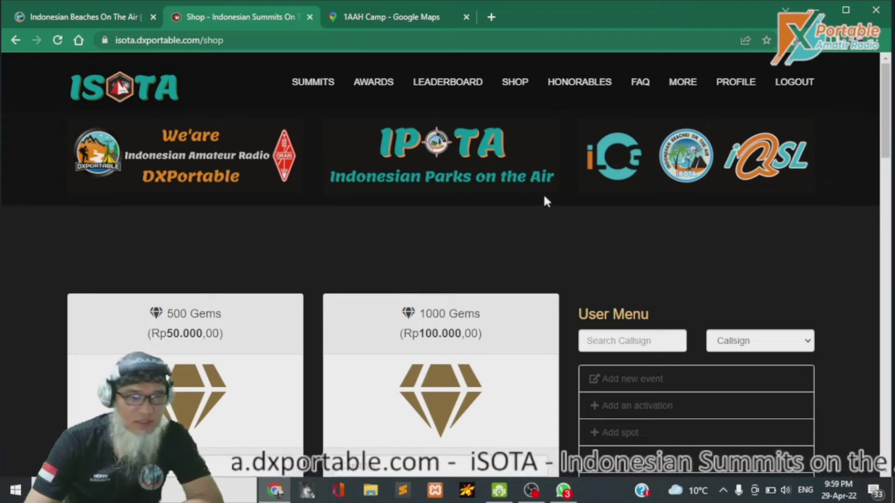
# - Return from the gem shop to the summit creation form
pyautogui.scroll(-4, 538, 196)
pyautogui.click(640, 317)
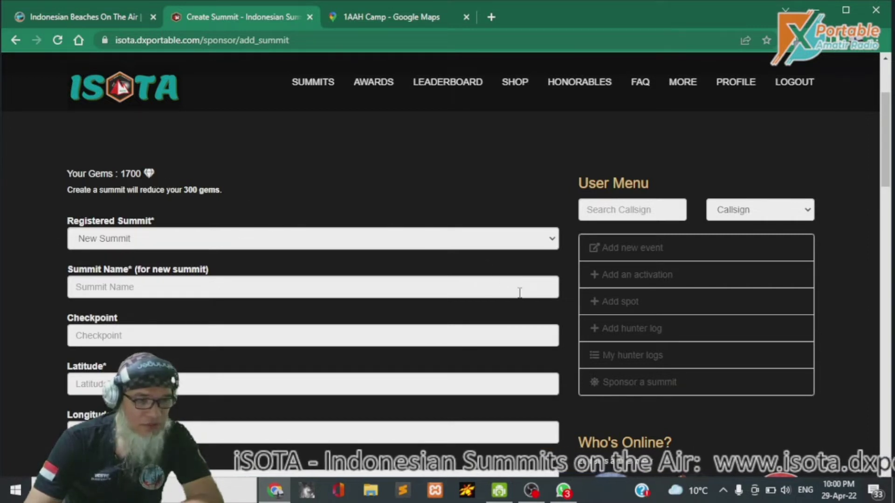
pyautogui.scroll(-1, 519, 292)
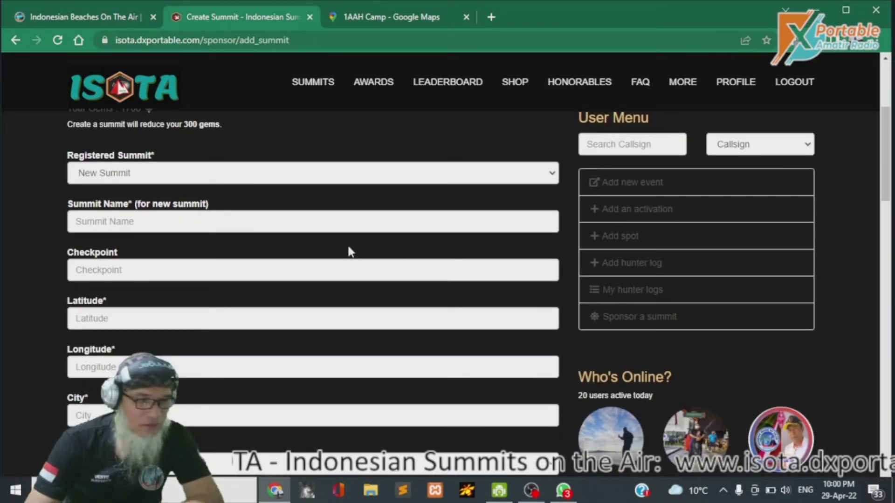
# - Review the registered summit options and choose Gunung Merapi as the existing summit for a checkpoint
pyautogui.click(134, 180)
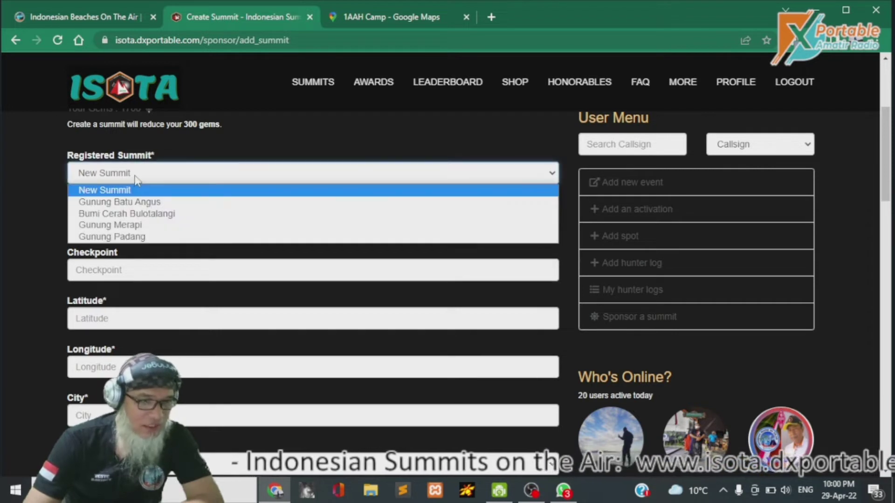
pyautogui.click(137, 179)
pyautogui.click(136, 179)
pyautogui.click(135, 180)
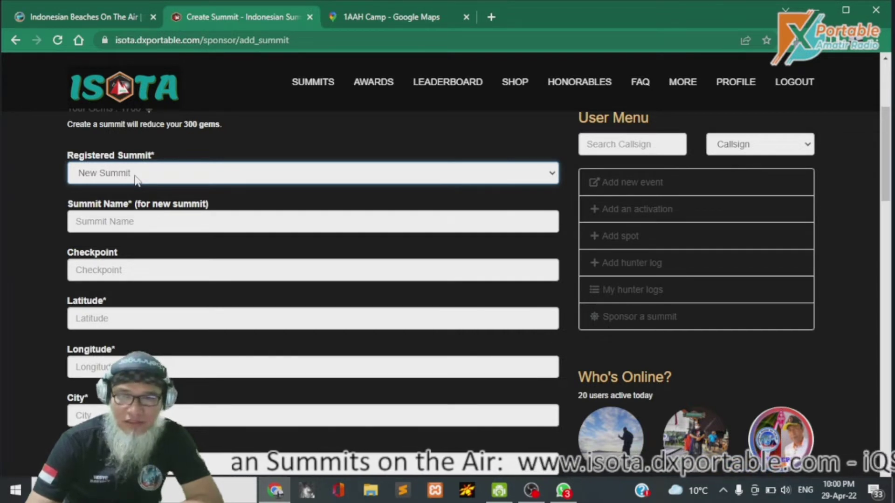
pyautogui.click(136, 179)
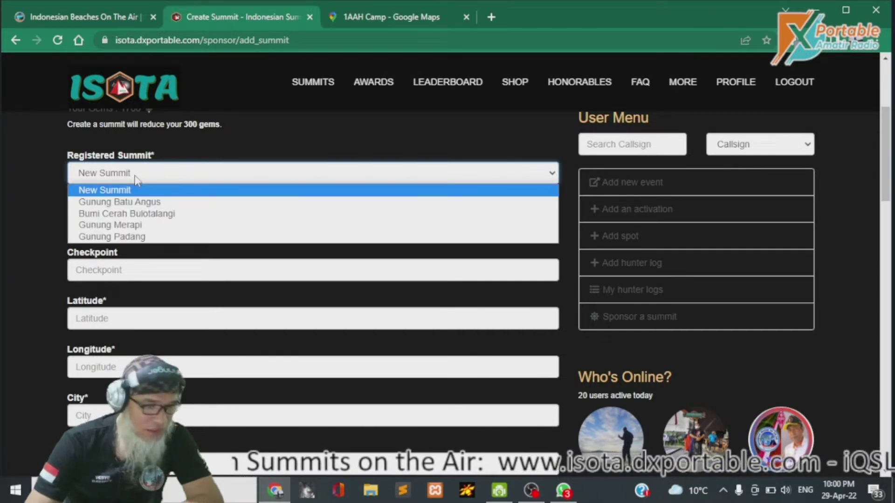
pyautogui.click(134, 226)
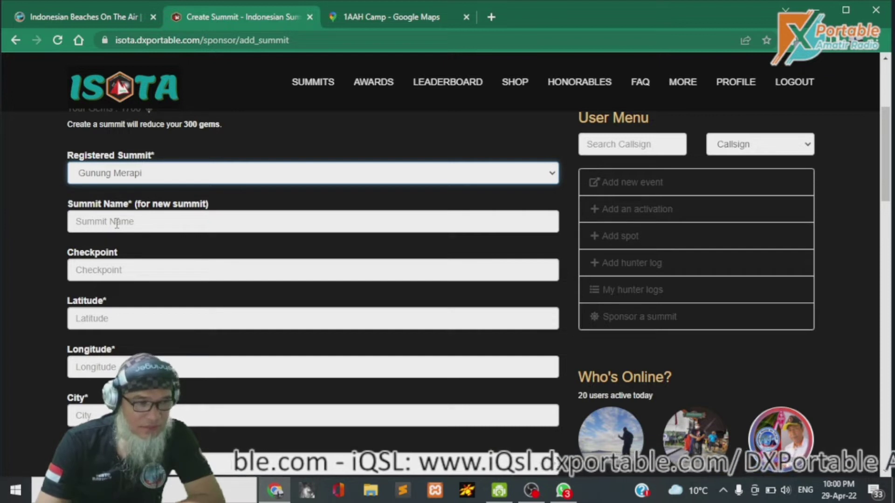
pyautogui.click(116, 222)
pyautogui.click(83, 267)
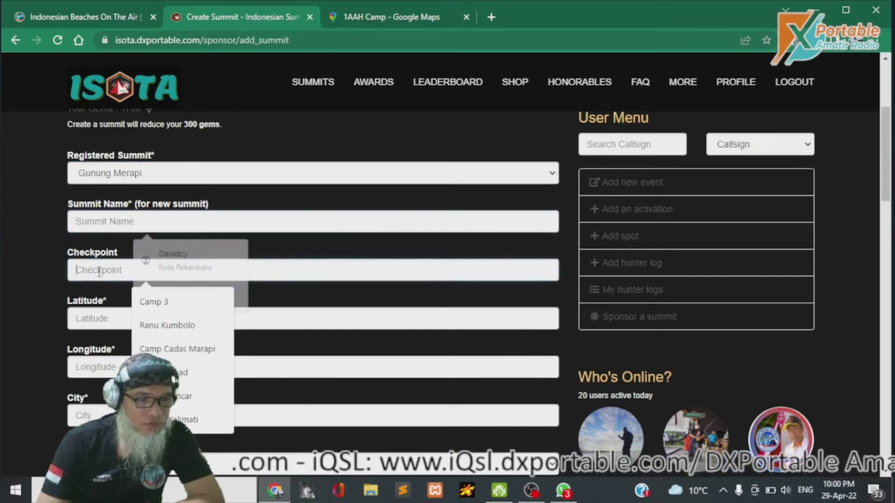
# - Set the registered summit to New Summit and enter Gunung Salak as the summit name
pyautogui.click(149, 180)
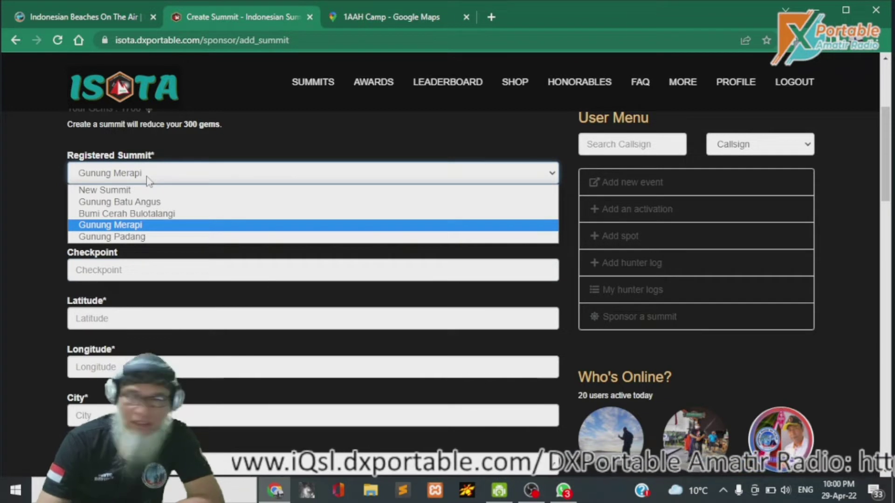
pyautogui.click(126, 191)
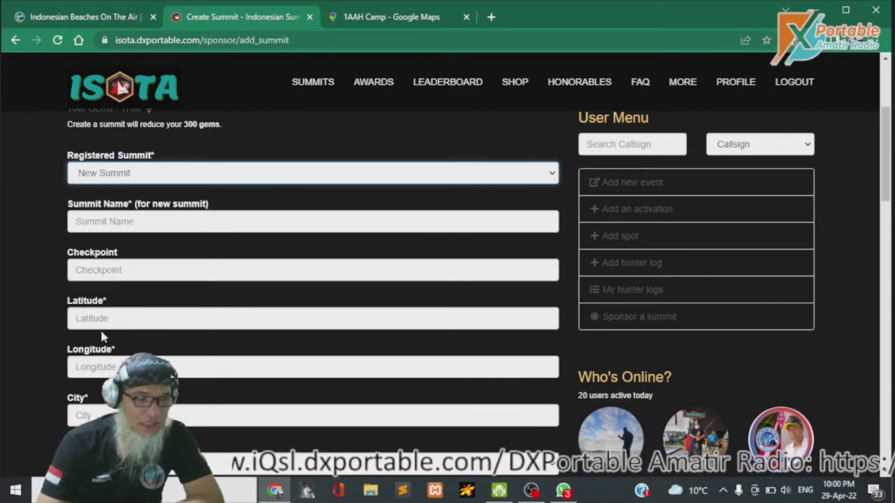
pyautogui.click(124, 220)
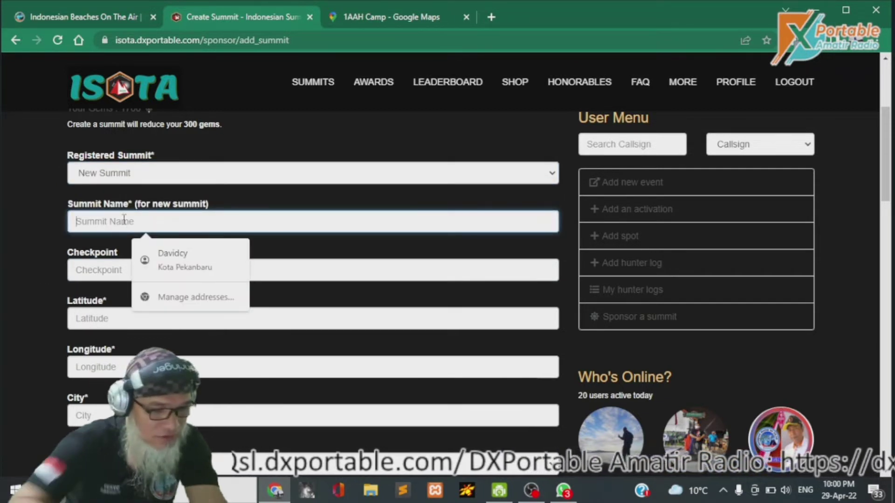
pyautogui.write('Gunung Salak')
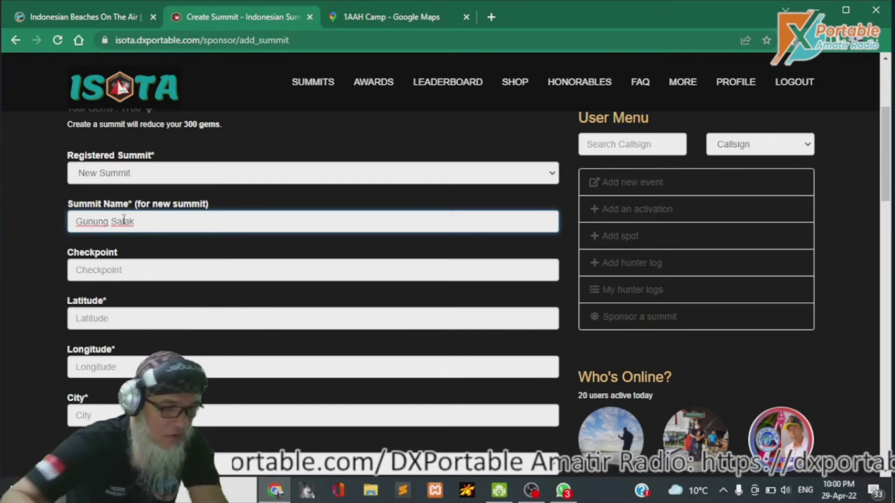
# - Check the camp's name in the open Google Maps page and enter 1AAH Camp as the summit's checkpoint
pyautogui.click(145, 271)
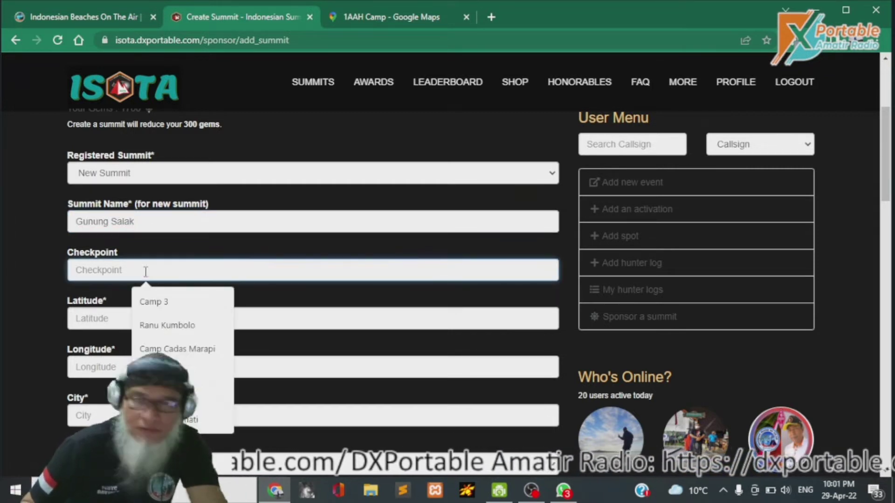
pyautogui.click(334, 17)
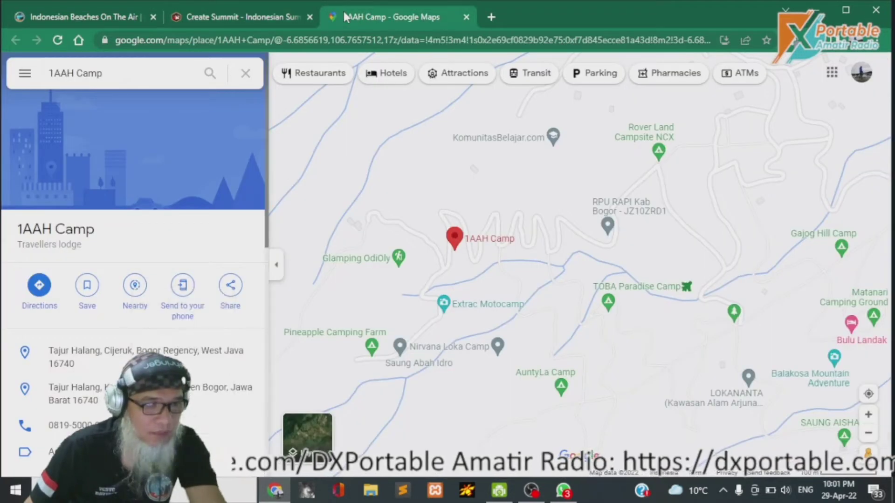
pyautogui.moveTo(455, 240)
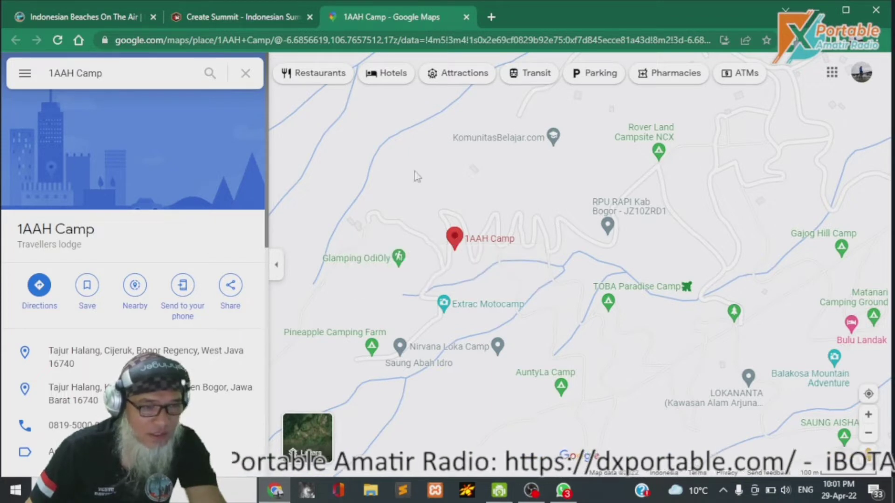
pyautogui.click(205, 16)
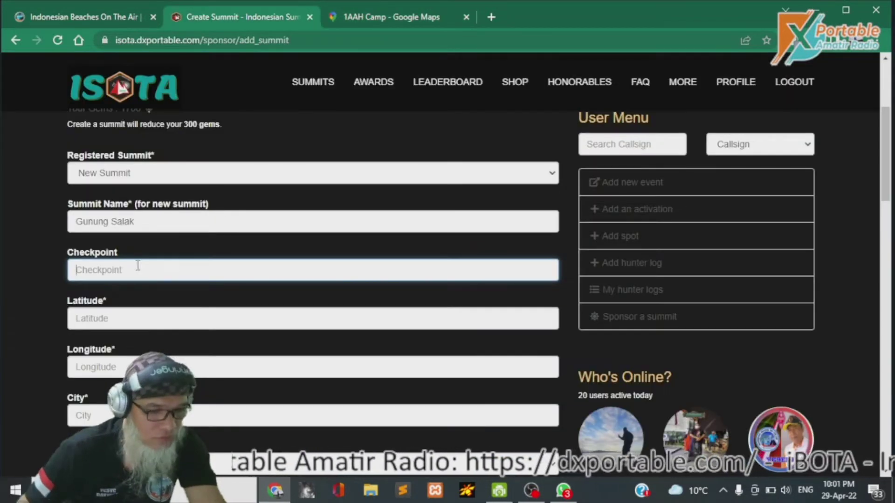
pyautogui.write('1AA')
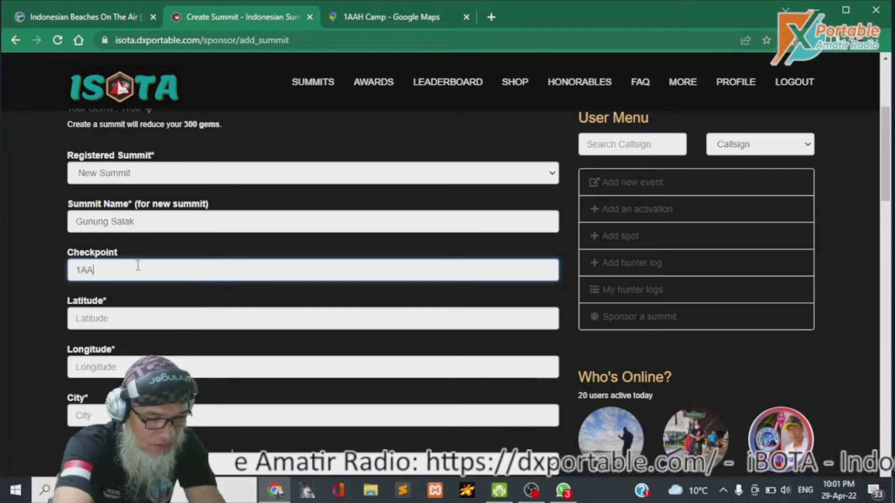
pyautogui.write('H Camp')
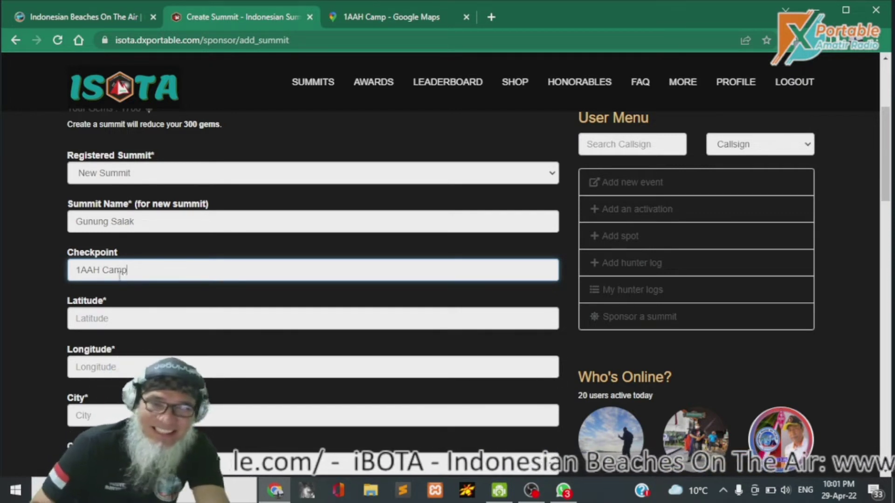
# - Copy the coordinates of the 1AAH Camp marker from the open Google Maps page for the latitude and longitude fields
pyautogui.click(139, 319)
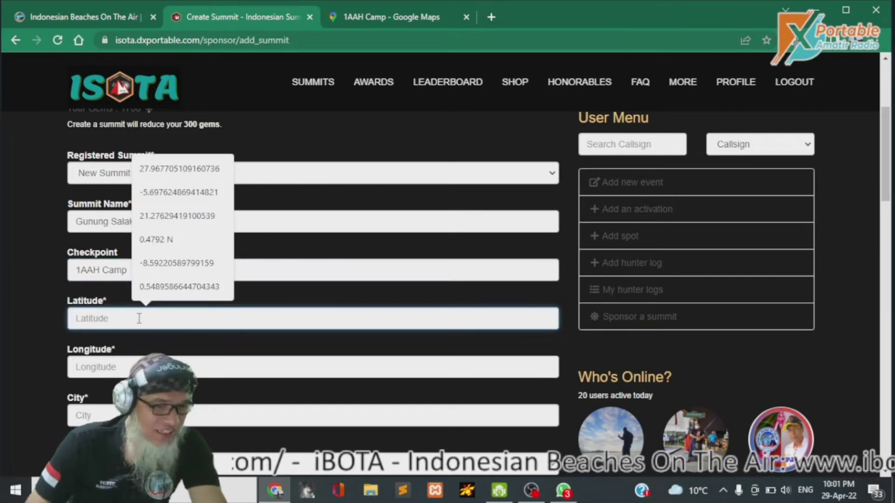
pyautogui.click(141, 366)
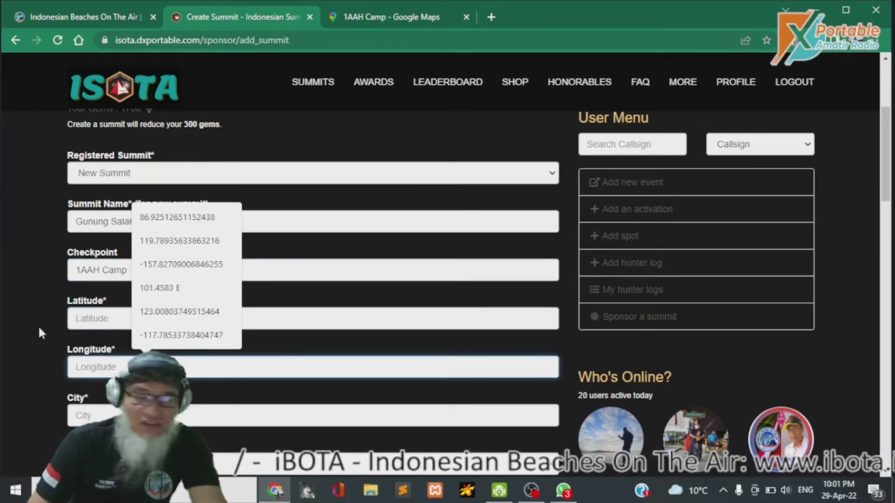
pyautogui.click(22, 318)
pyautogui.click(376, 19)
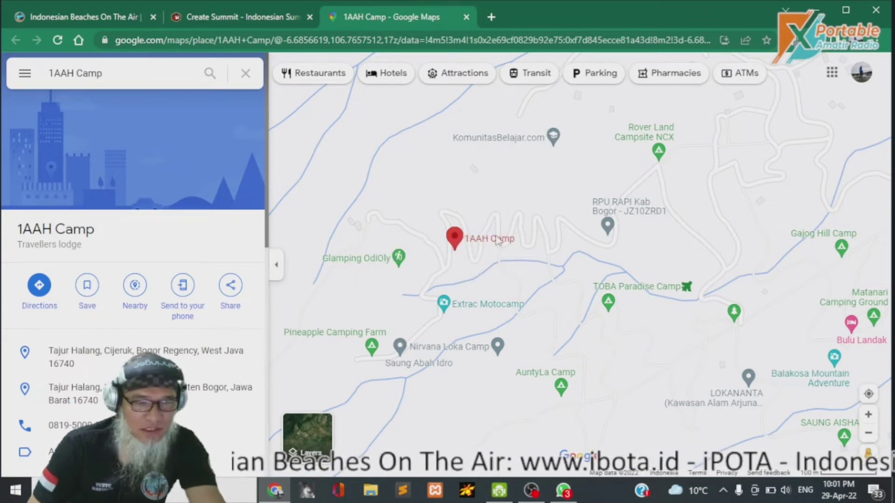
pyautogui.rightClick(456, 258)
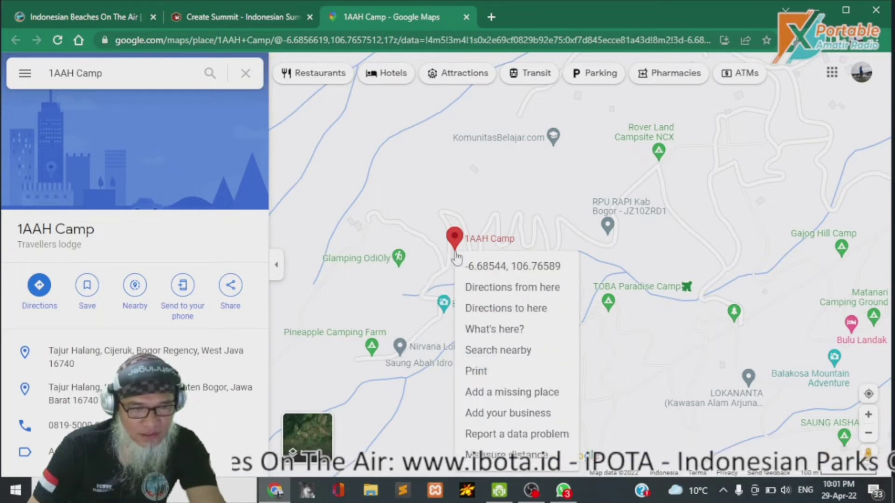
pyautogui.click(456, 257)
pyautogui.rightClick(456, 257)
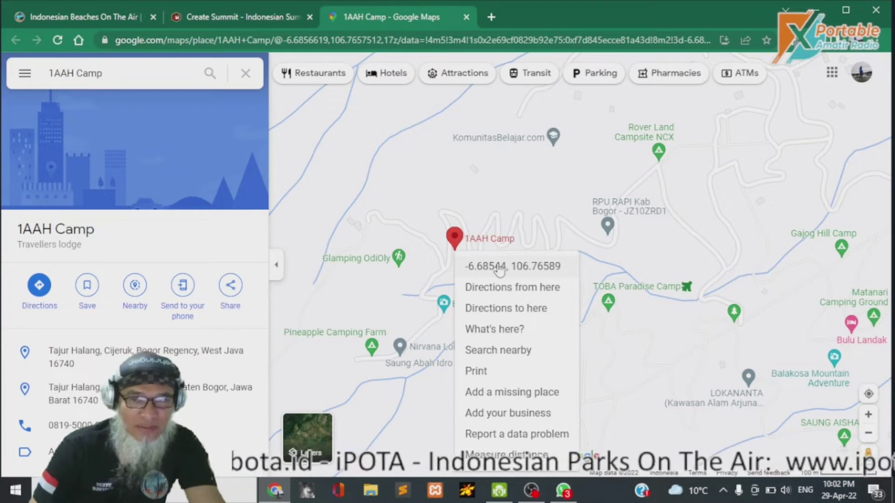
pyautogui.click(499, 269)
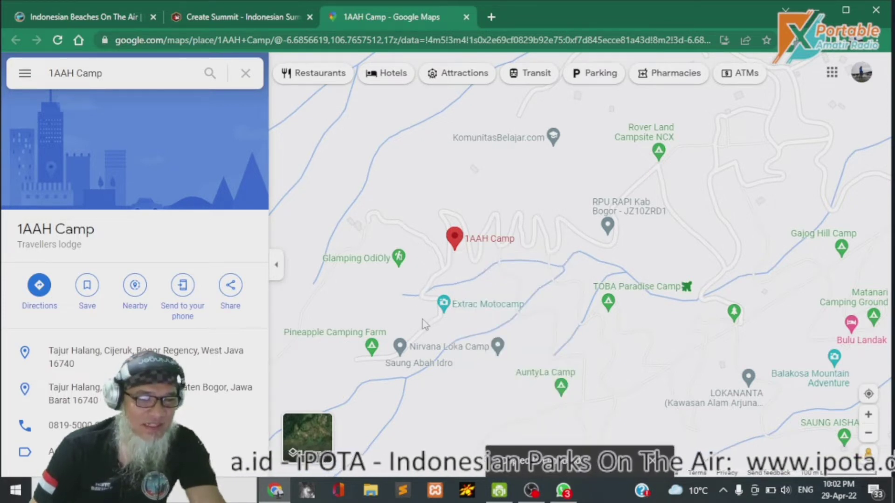
# - Switch to a new Notepad document and paste the copied camp coordinates into it
pyautogui.hotkey('alt', 'Tab')
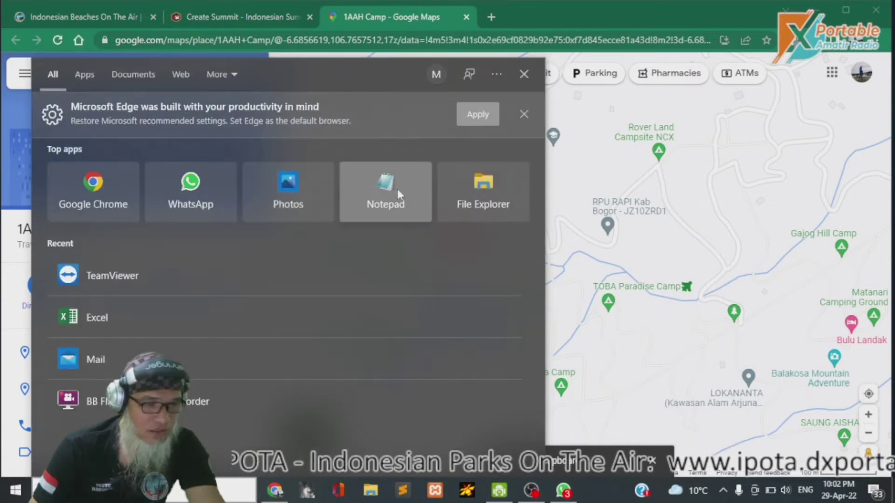
pyautogui.press('Escape')
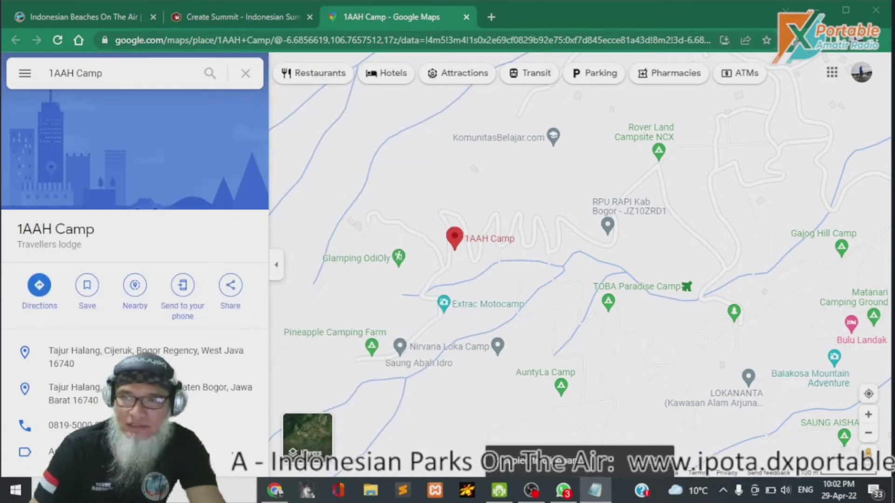
pyautogui.moveTo(676, 93); pyautogui.dragTo(462, 19)
pyautogui.rightClick(468, 66)
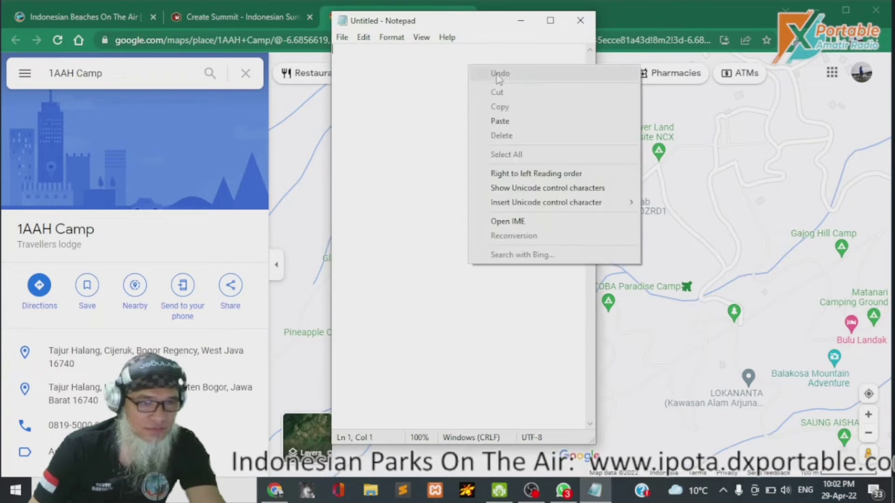
pyautogui.click(524, 123)
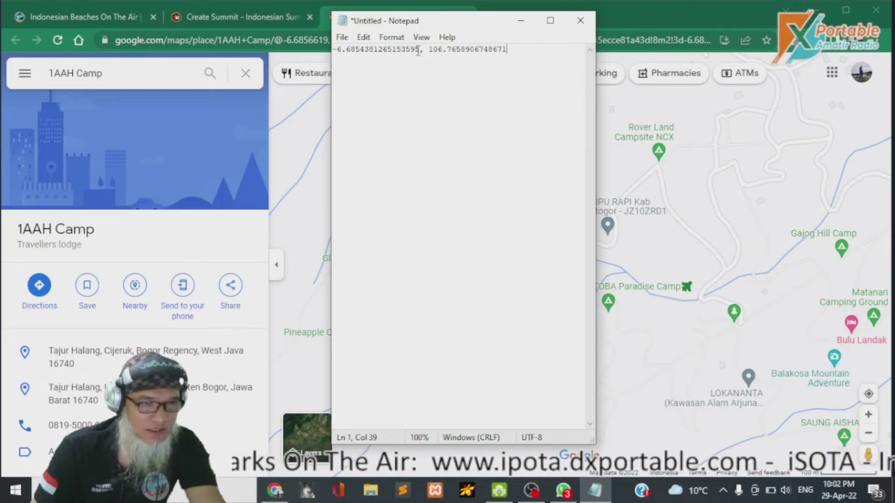
# - Copy only the latitude from the Notepad text and enter -6.6854381265153595 as the latitude in the summit form
pyautogui.moveTo(419, 50); pyautogui.dragTo(333, 58)
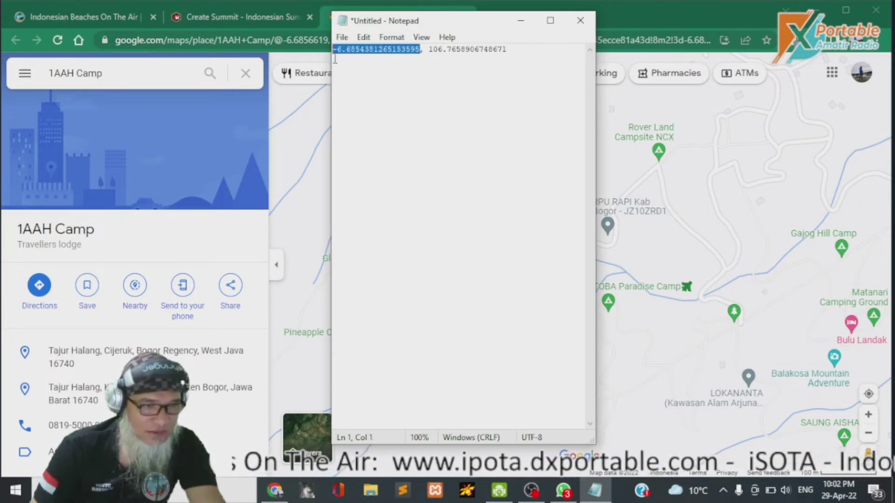
pyautogui.rightClick(354, 52)
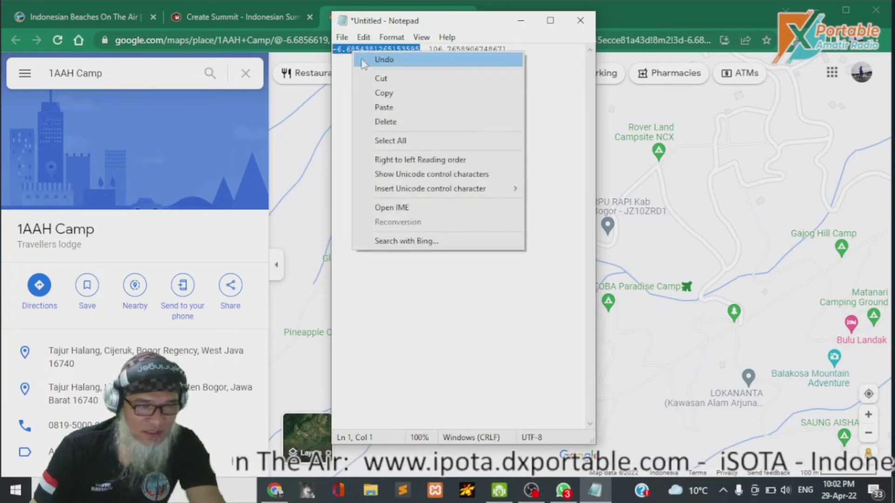
pyautogui.click(375, 90)
pyautogui.click(226, 24)
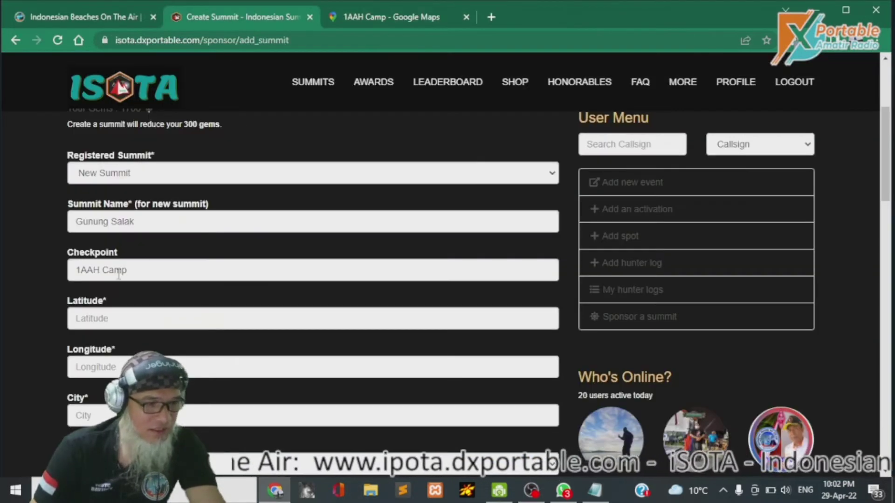
pyautogui.click(85, 318)
pyautogui.rightClick(84, 318)
pyautogui.click(116, 210)
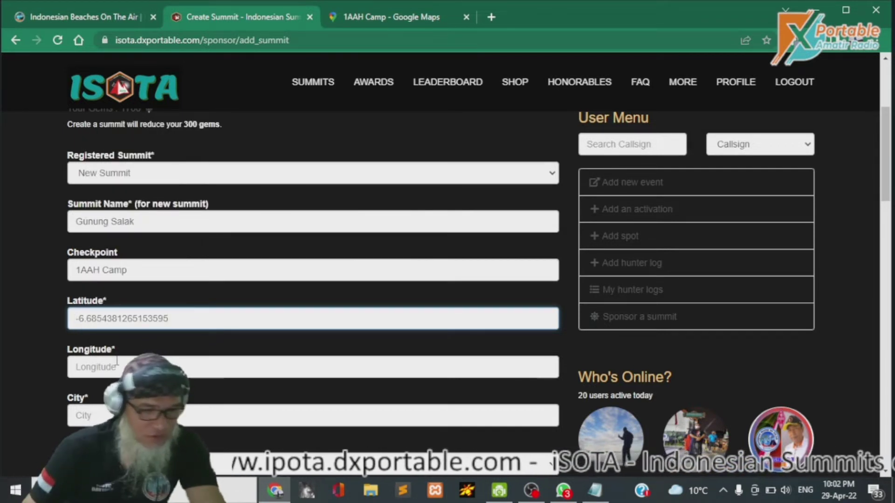
# - Copy the longitude from the Notepad text and enter 106.7658906748671 as the longitude in the summit form
pyautogui.hotkey('alt', 'Tab')
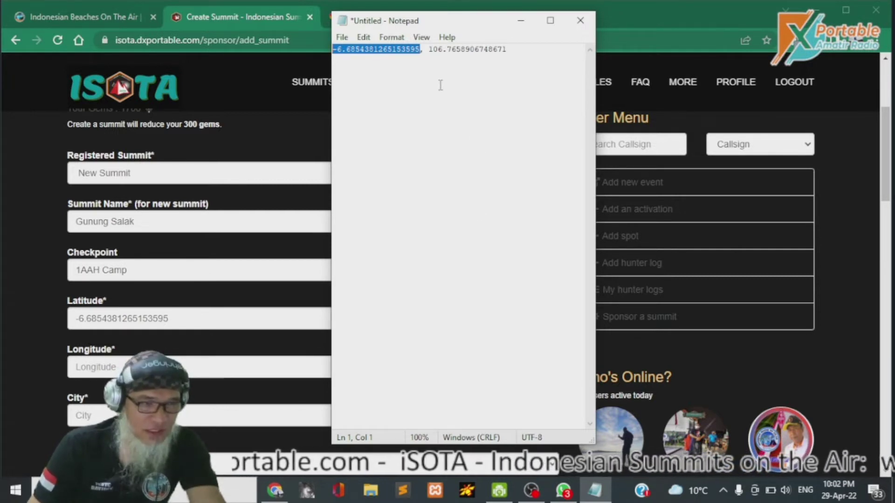
pyautogui.moveTo(433, 49); pyautogui.dragTo(509, 57)
pyautogui.rightClick(488, 46)
pyautogui.click(512, 89)
pyautogui.click(185, 370)
pyautogui.rightClick(126, 369)
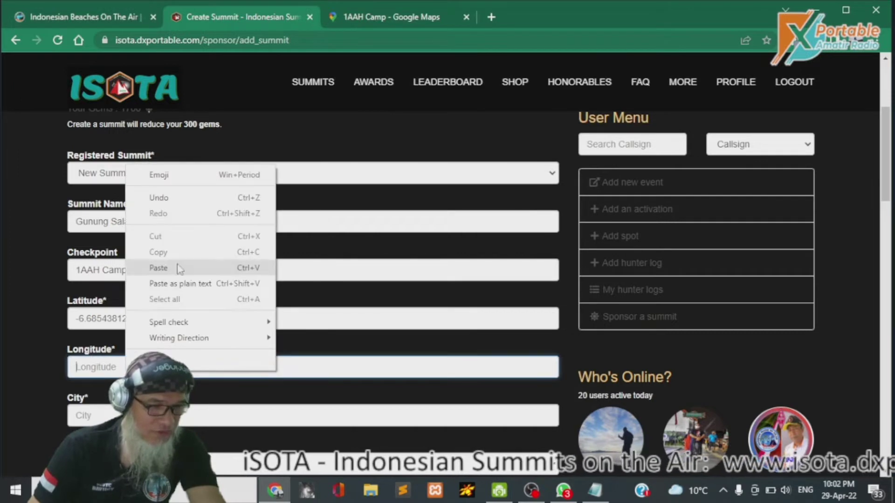
pyautogui.click(179, 269)
# - Check the camp's address in Google Maps and enter Kabupaten Bogor as the city in the summit form
pyautogui.scroll(-3, 273, 331)
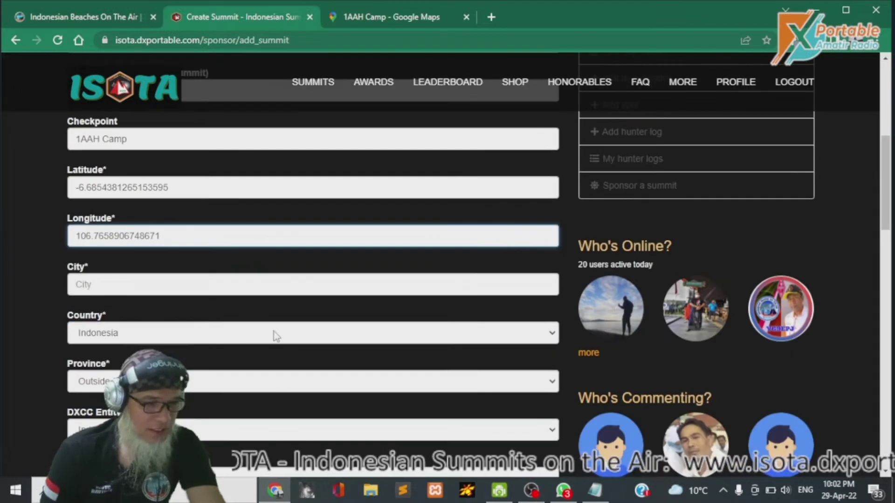
pyautogui.click(161, 283)
pyautogui.click(362, 16)
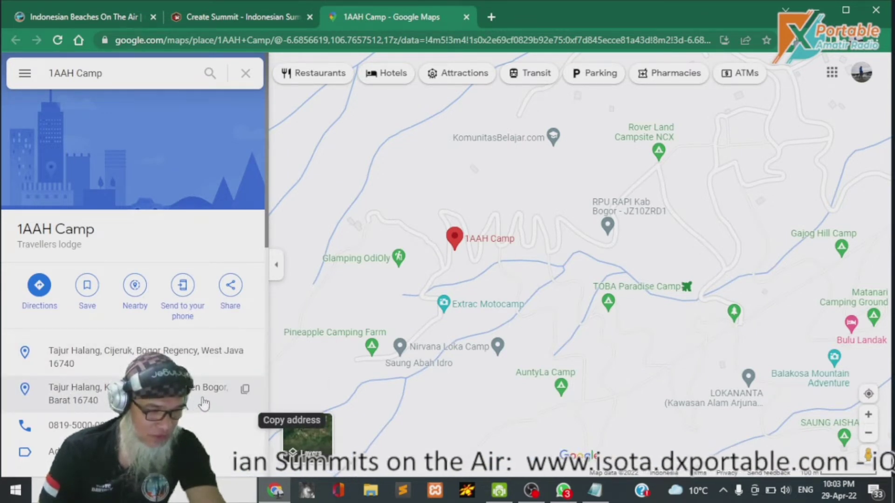
pyautogui.click(244, 388)
pyautogui.click(231, 12)
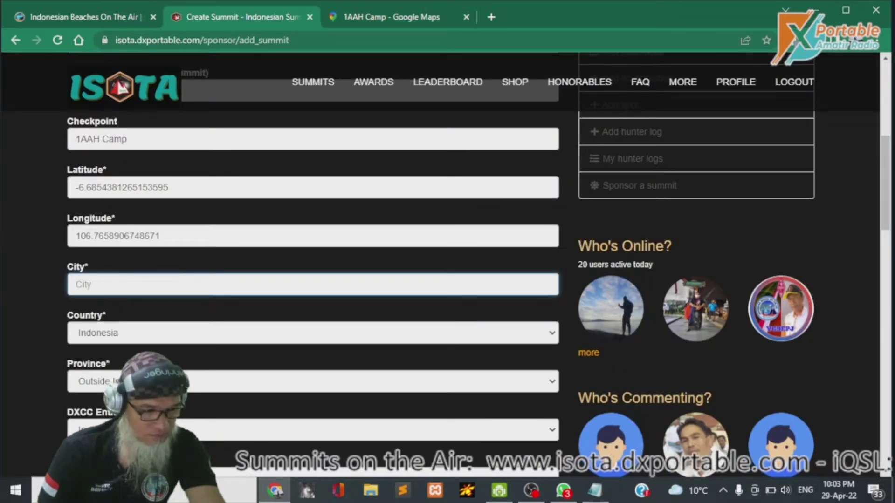
pyautogui.click(107, 283)
pyautogui.write('Kb')
pyautogui.press('BackSpace')
pyautogui.write('a')
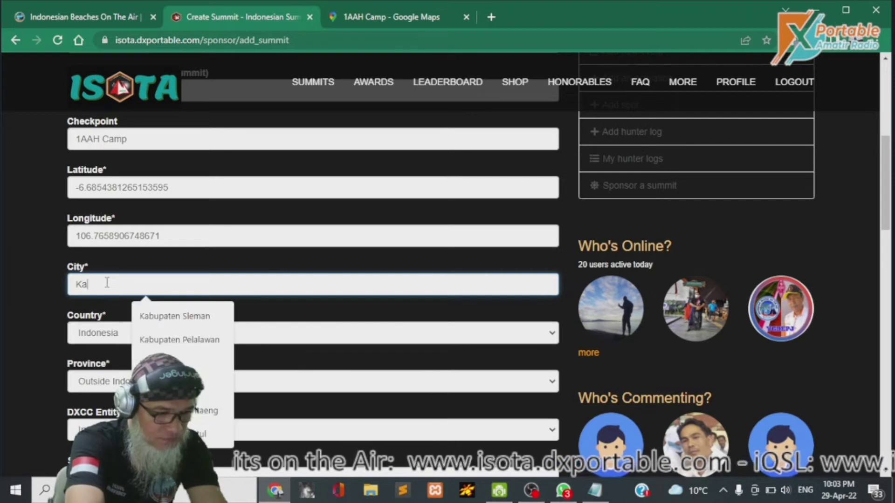
pyautogui.write('bupa')
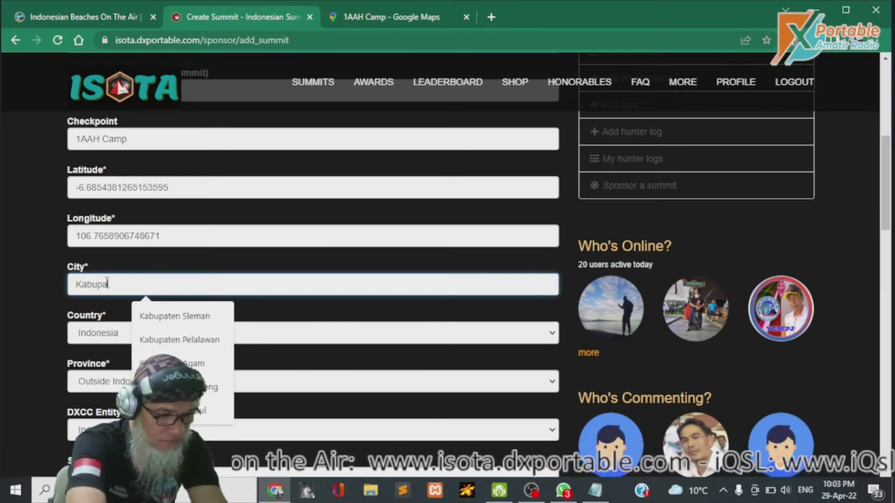
pyautogui.write('ten Bogor')
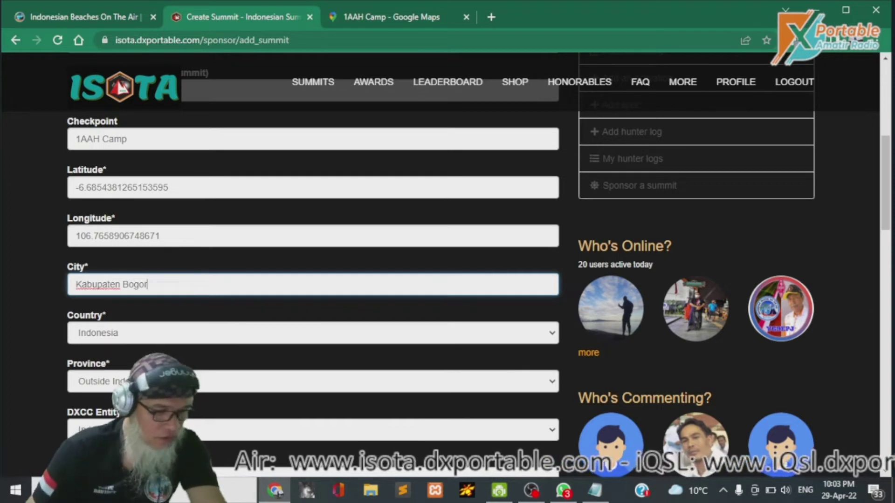
# - Keep Indonesia as the country, and set the province to Jawa Barat with Indonesia (YB) as the DXCC entity
pyautogui.click(163, 341)
pyautogui.click(163, 342)
pyautogui.click(140, 303)
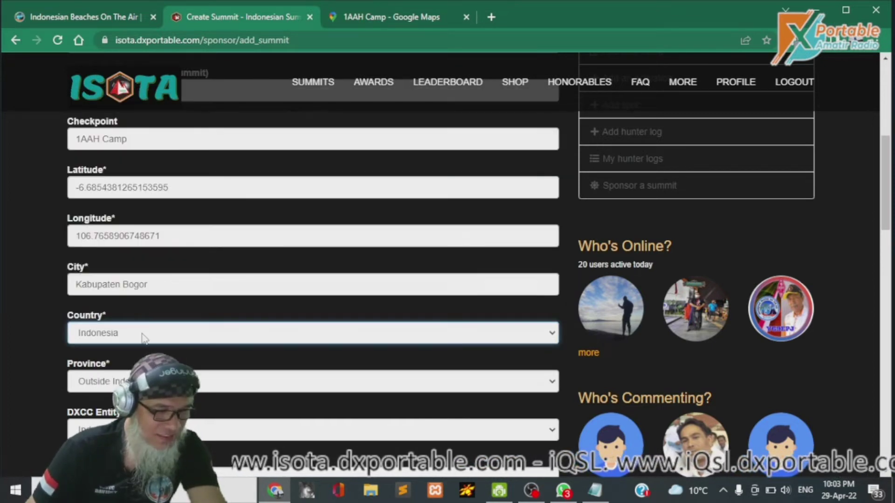
pyautogui.scroll(-3, 21, 320)
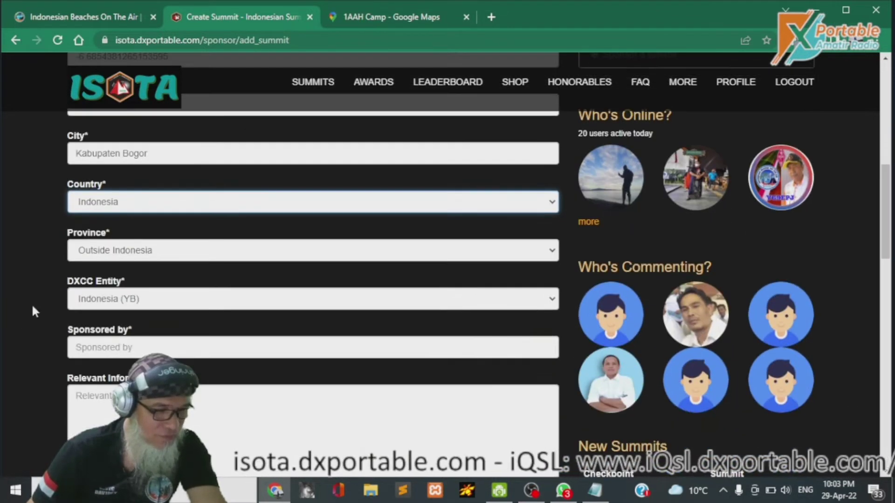
pyautogui.click(135, 252)
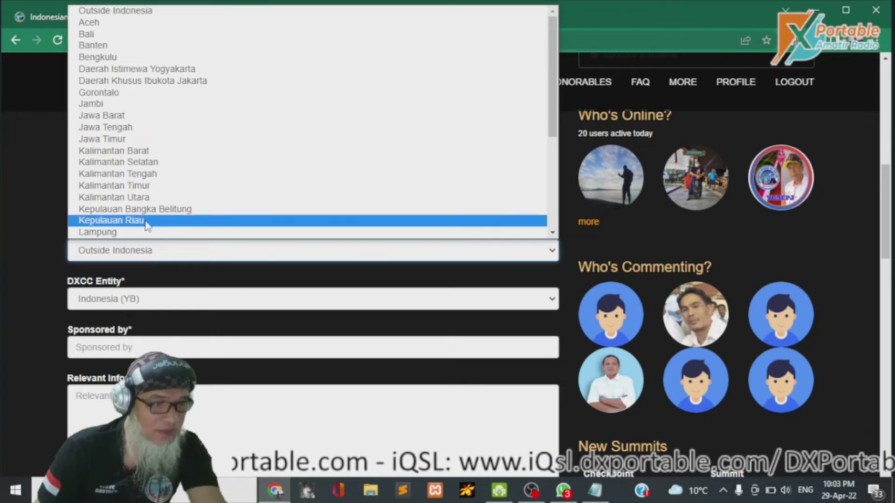
pyautogui.click(122, 117)
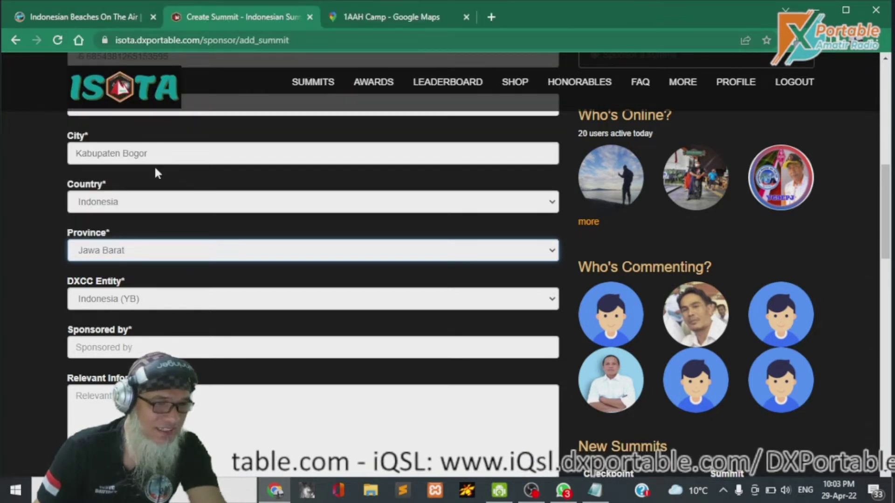
pyautogui.click(126, 303)
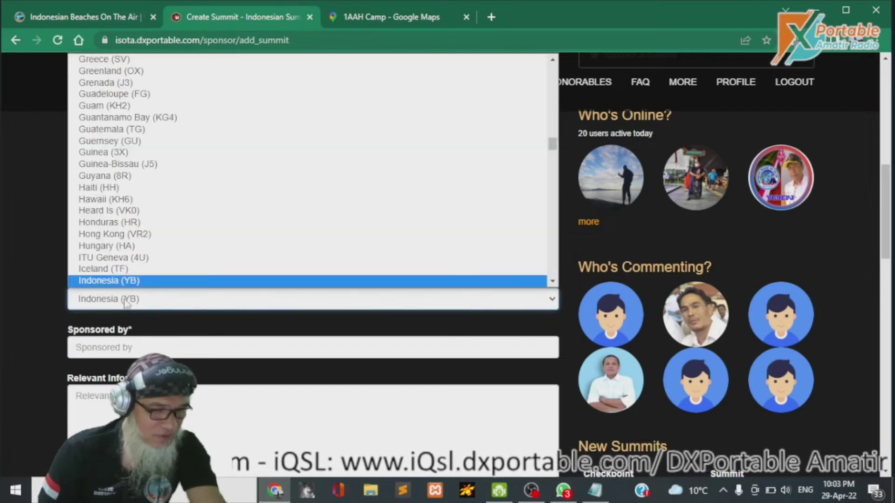
pyautogui.click(133, 282)
# - Enter the sponsor's callsign in the sponsor field and accept the matching suggestion
pyautogui.click(143, 344)
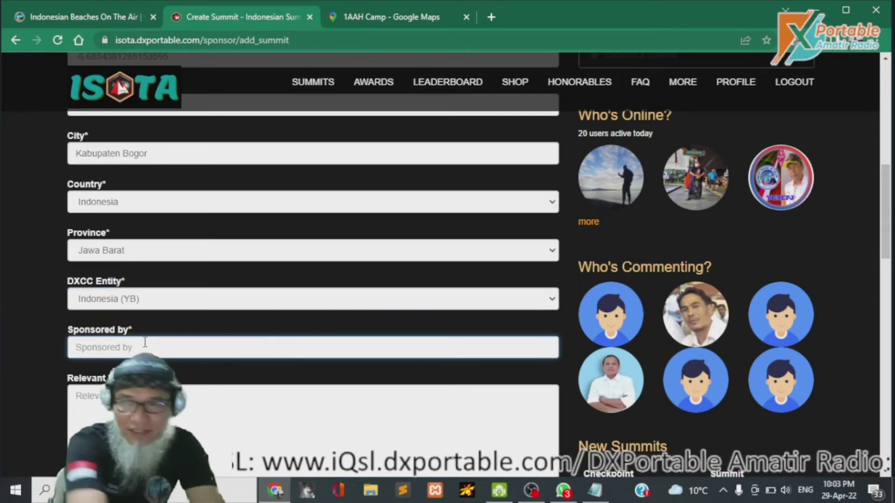
pyautogui.write('YC5YC')
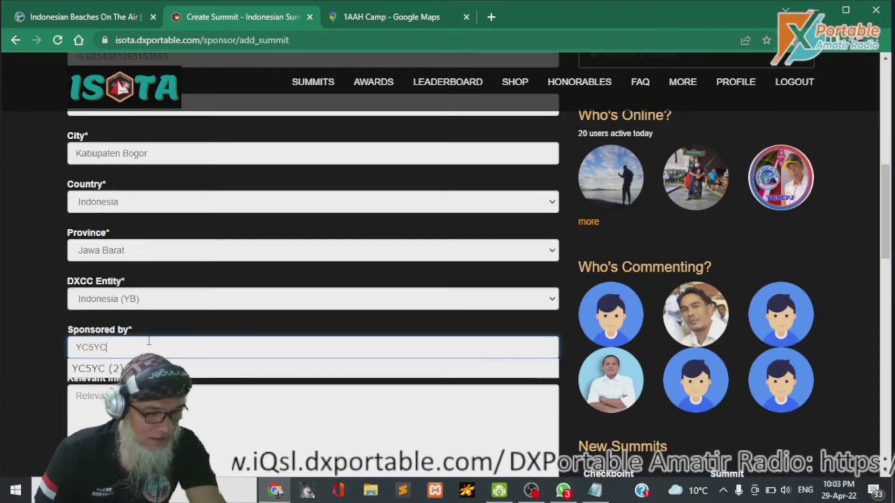
pyautogui.click(107, 369)
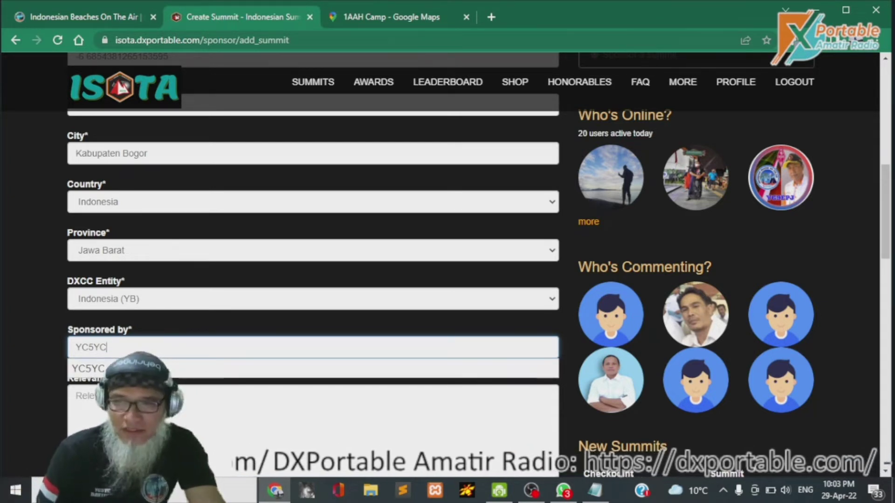
pyautogui.click(182, 417)
pyautogui.scroll(-1, 182, 417)
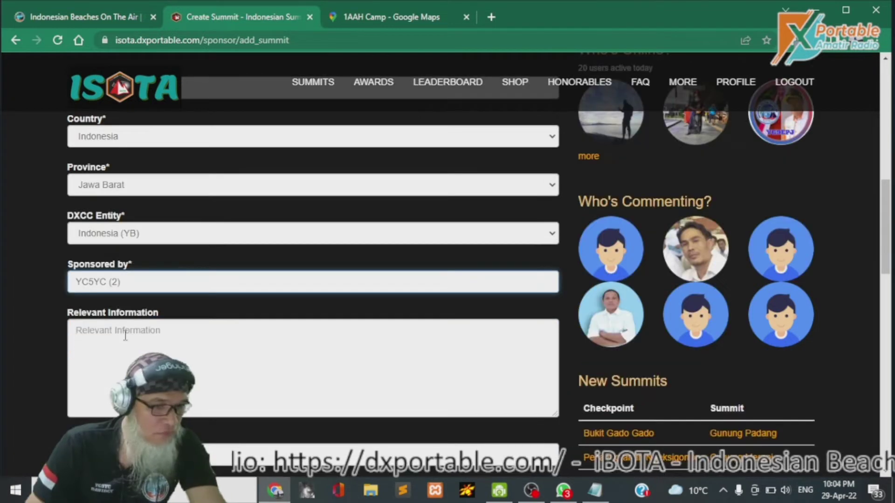
# - Search Google for "gunung salak bogor" in a new tab to find text for the summit's relevant information
pyautogui.click(114, 337)
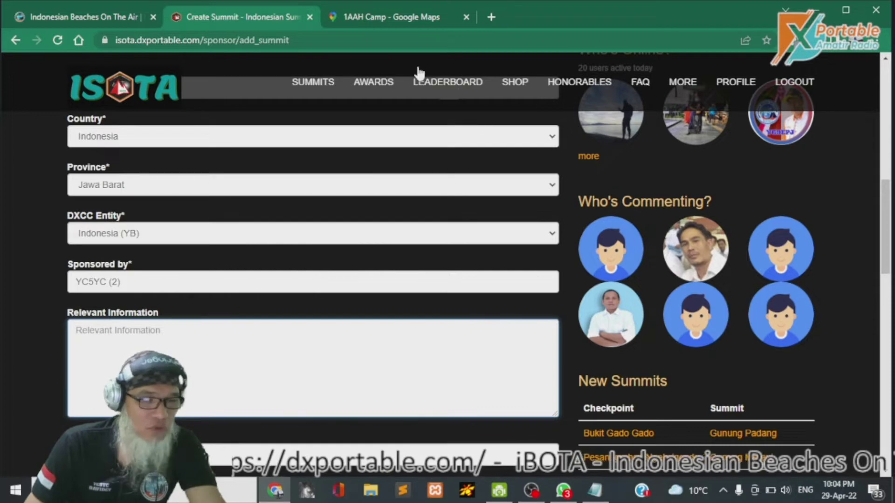
pyautogui.click(486, 17)
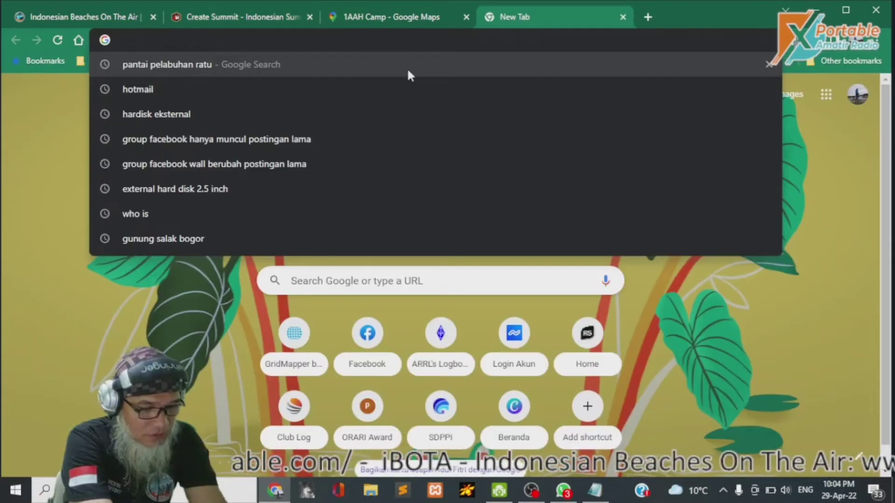
pyautogui.write('gUN')
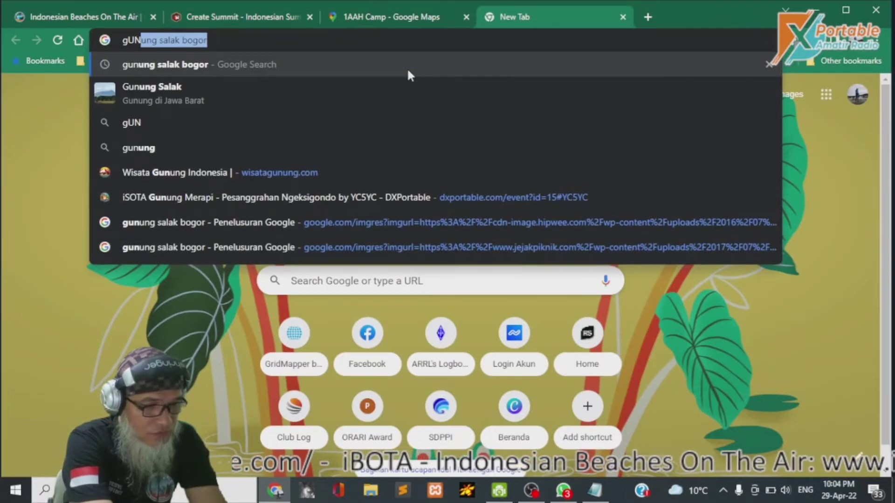
pyautogui.click(190, 89)
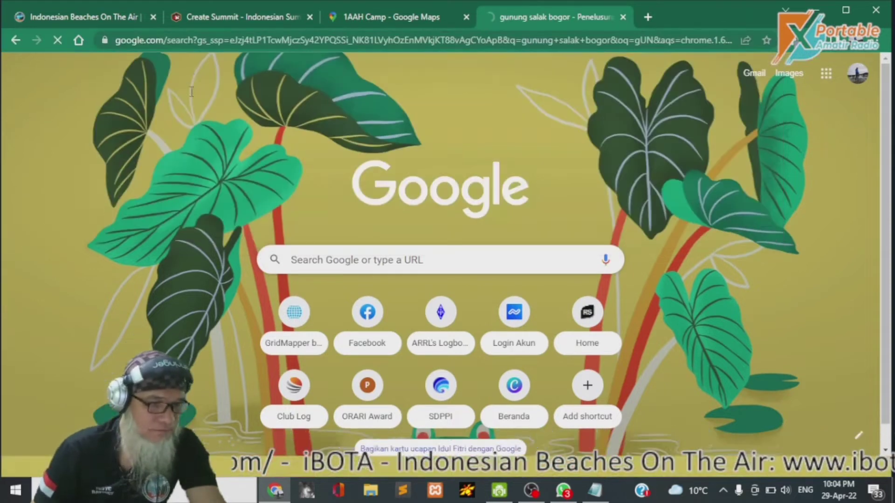
# - Copy Gunung Salak's description, elevation figures and last eruption from the Google results into the summit form's relevant information
pyautogui.scroll(-3, 582, 253)
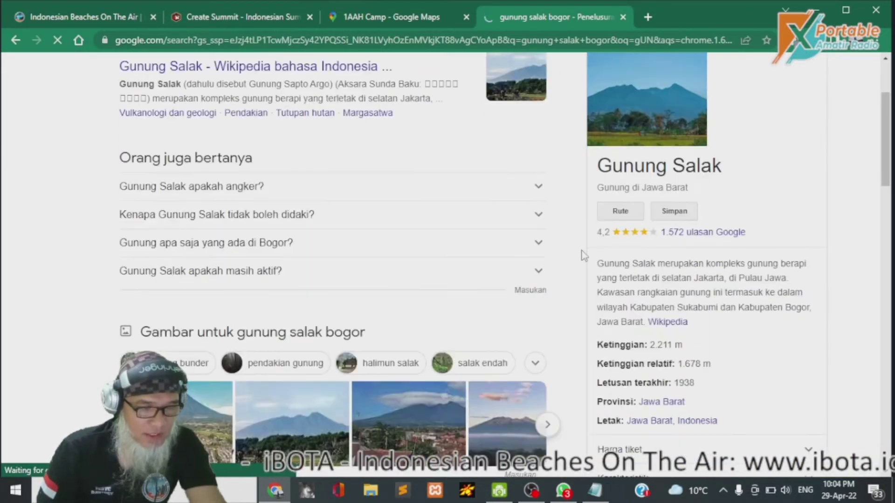
pyautogui.scroll(3, 581, 254)
pyautogui.scroll(-5, 581, 254)
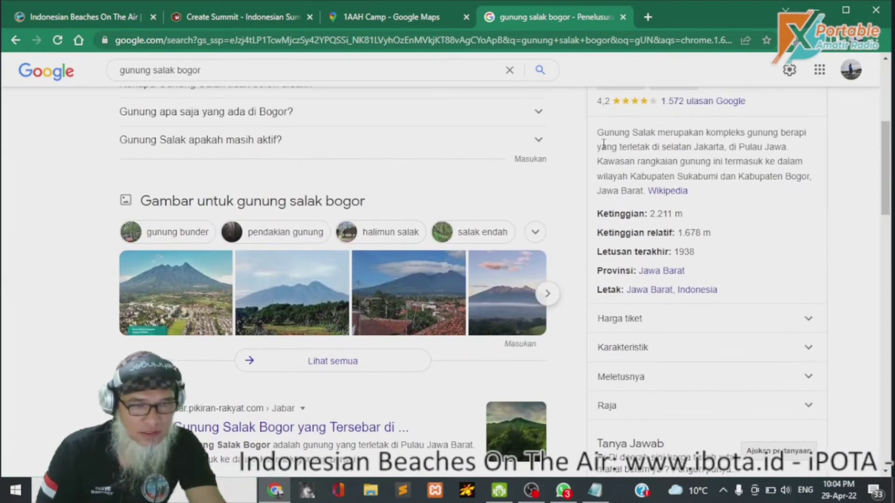
pyautogui.moveTo(598, 133); pyautogui.dragTo(732, 257)
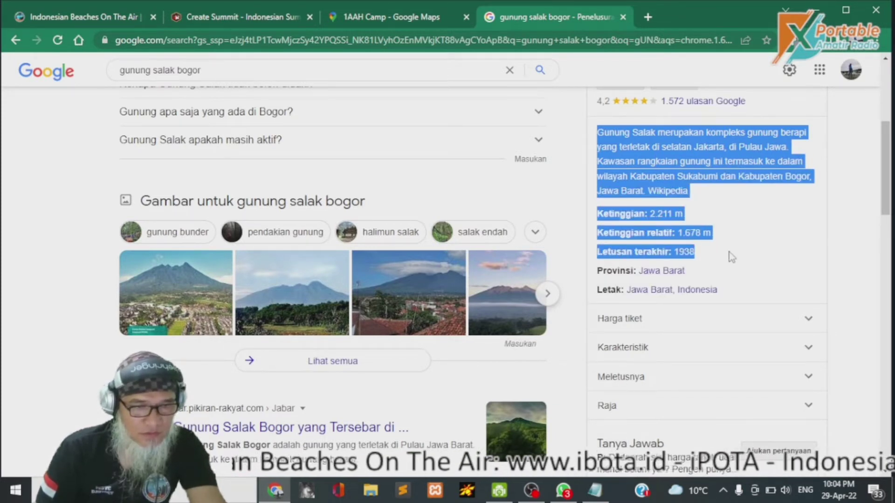
pyautogui.rightClick(651, 176)
pyautogui.click(654, 178)
pyautogui.click(190, 16)
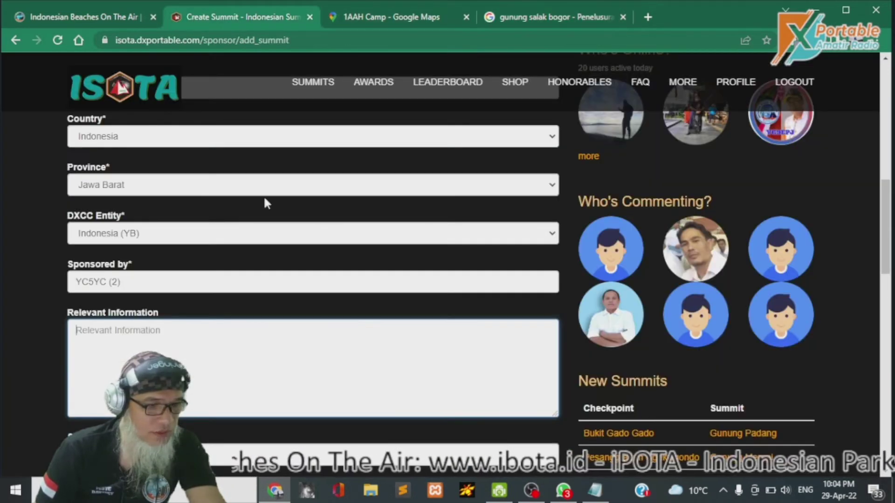
pyautogui.rightClick(138, 357)
pyautogui.click(183, 250)
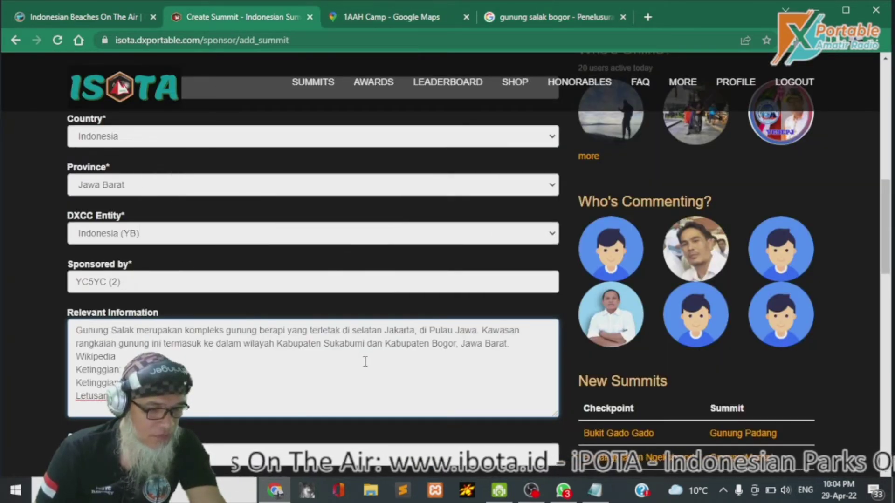
# - Move the word "Wikipedia" in the relevant information to the end of the text, separated by an empty line
pyautogui.moveTo(86, 356); pyautogui.dragTo(76, 357)
pyautogui.rightClick(85, 356)
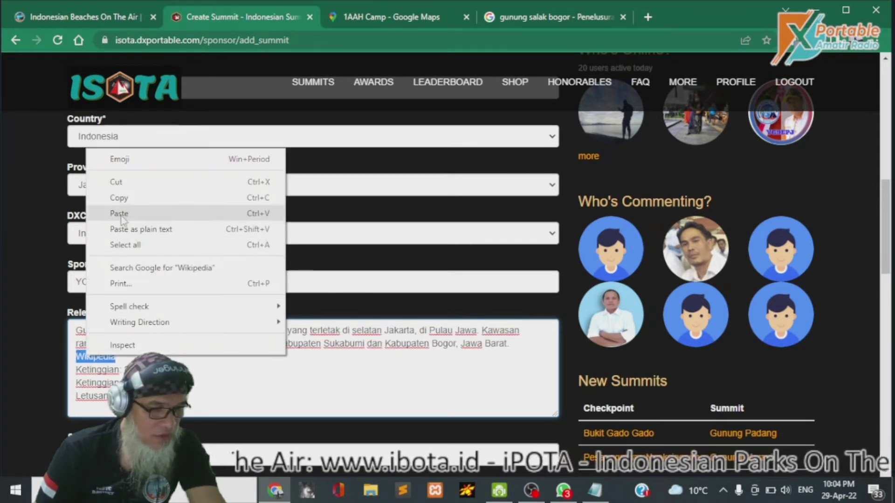
pyautogui.click(117, 182)
pyautogui.press('Return')
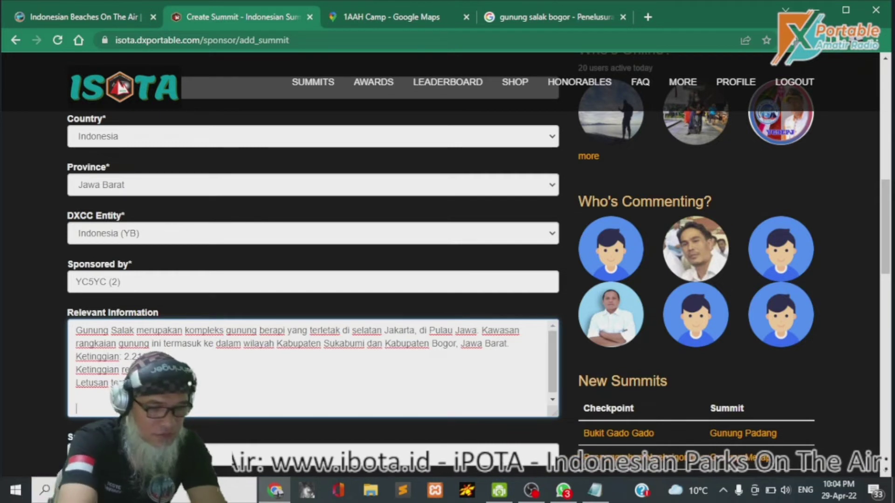
pyautogui.press('BackSpace')
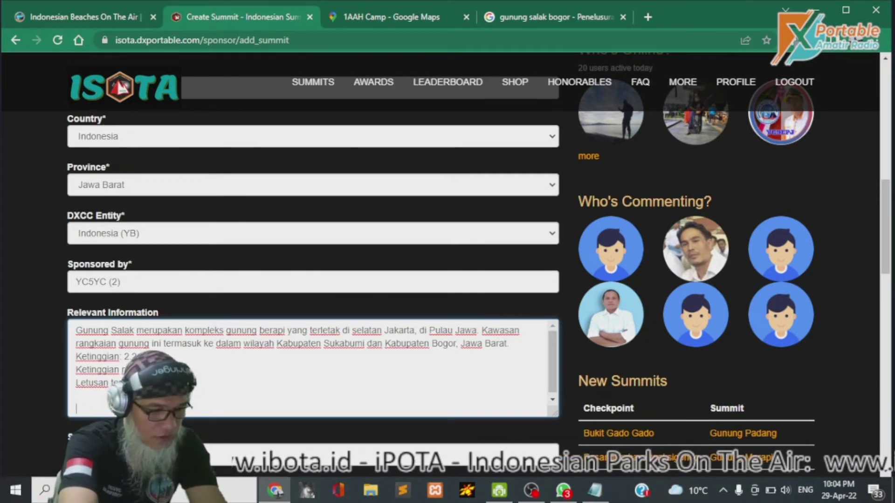
pyautogui.write('Wikipedia')
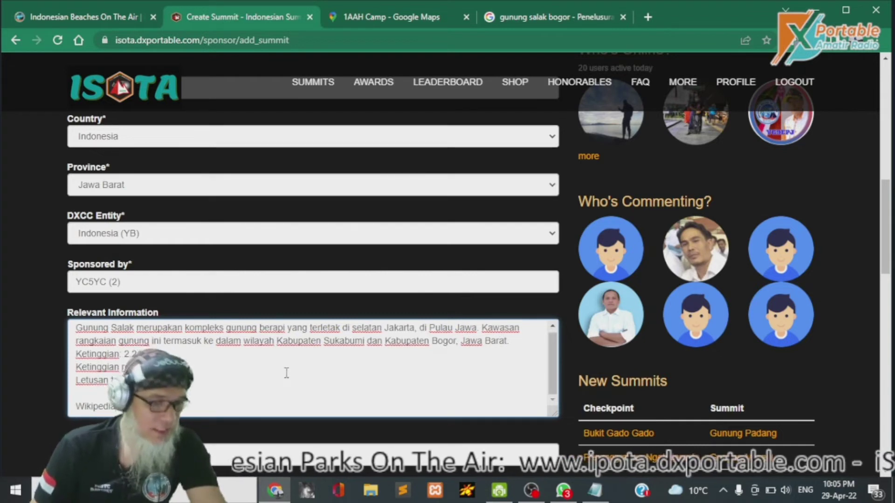
# - Look through Google's image results for "gunung salak bogor" for a suitable summit photo
pyautogui.scroll(-3, 29, 343)
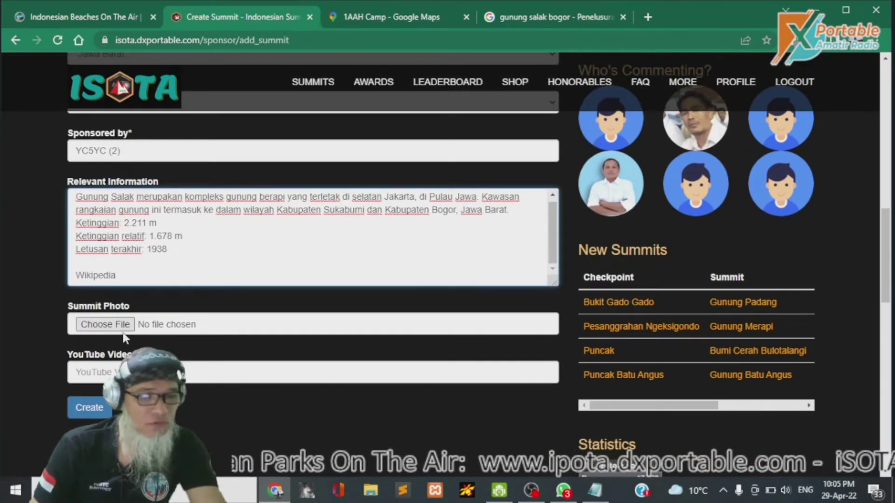
pyautogui.click(518, 14)
pyautogui.scroll(5, 461, 230)
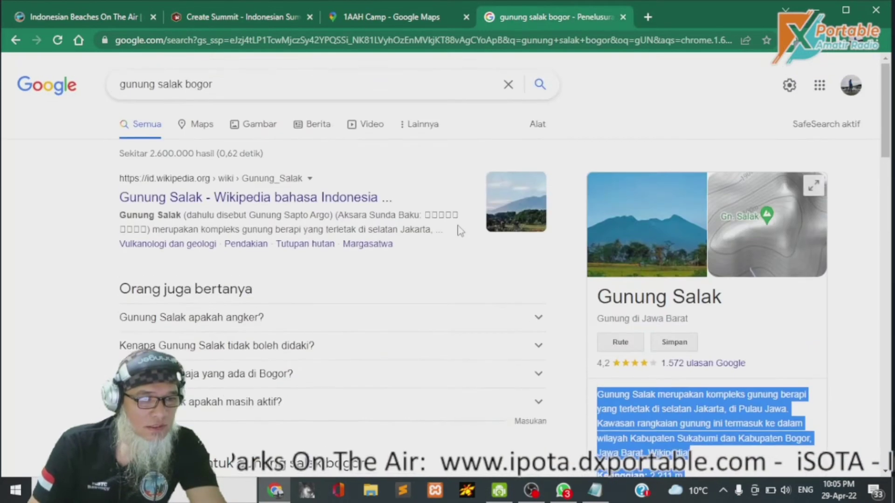
pyautogui.click(254, 125)
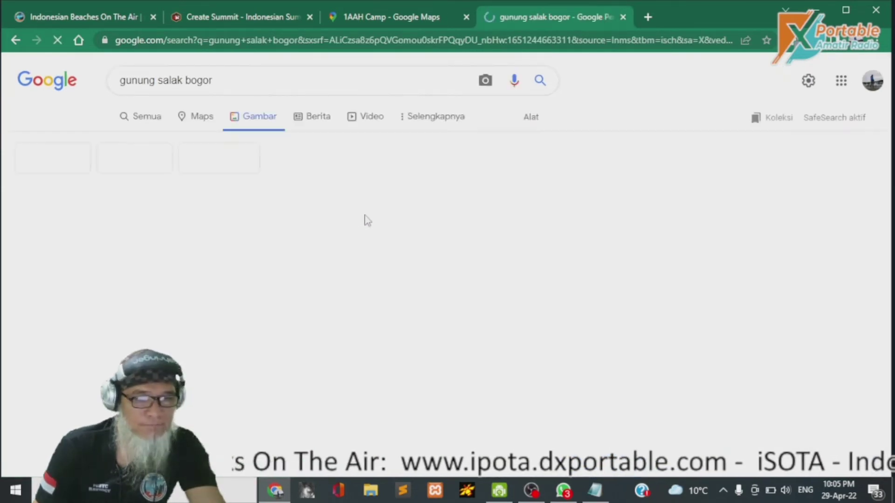
pyautogui.scroll(-2, 600, 297)
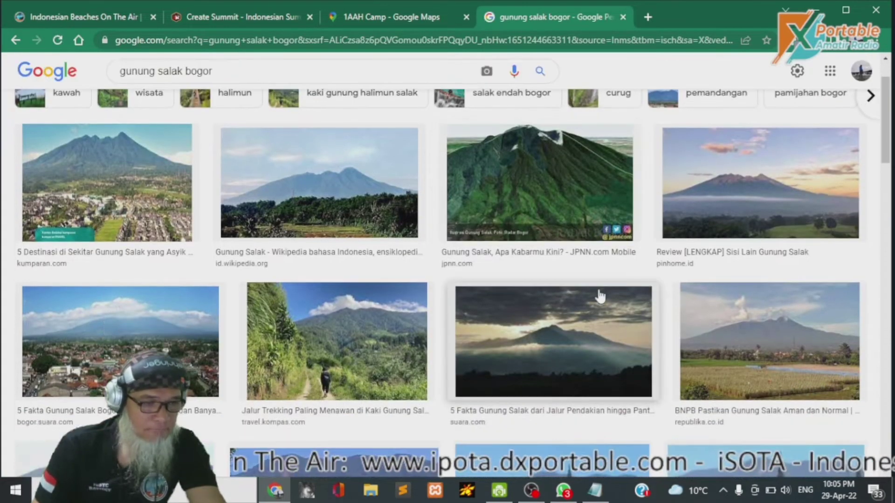
pyautogui.scroll(-2, 600, 297)
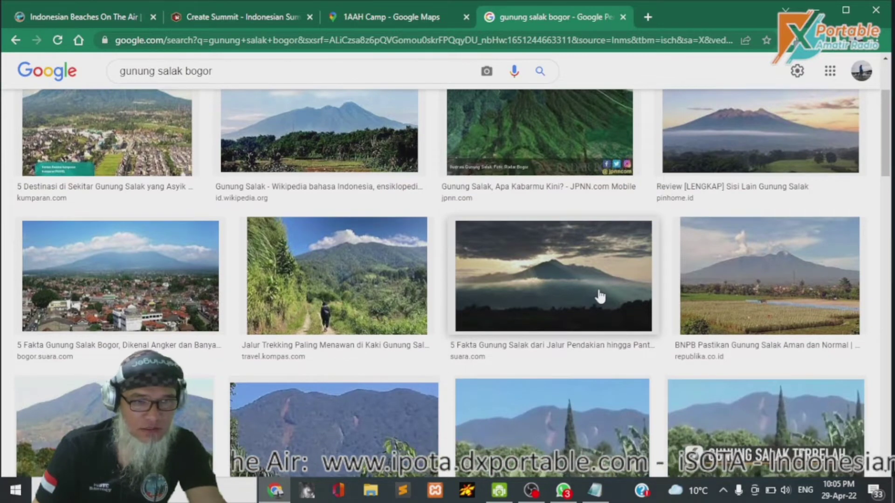
pyautogui.scroll(2, 747, 207)
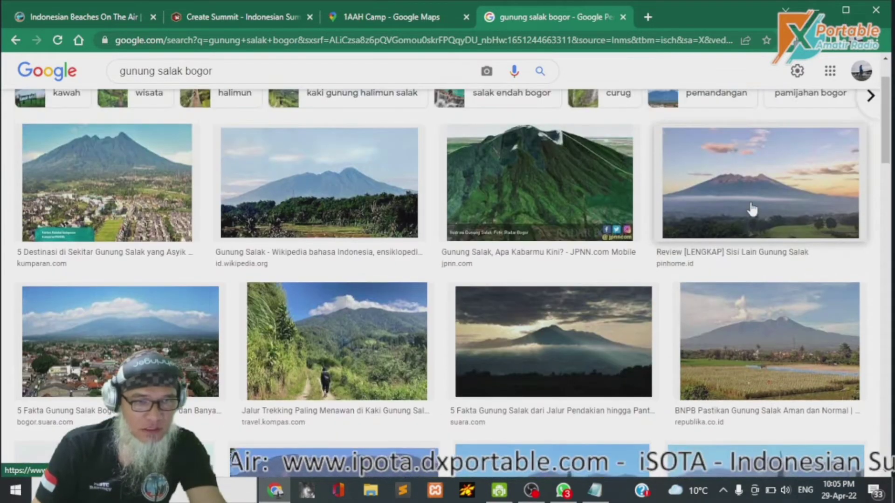
pyautogui.scroll(-8, 745, 213)
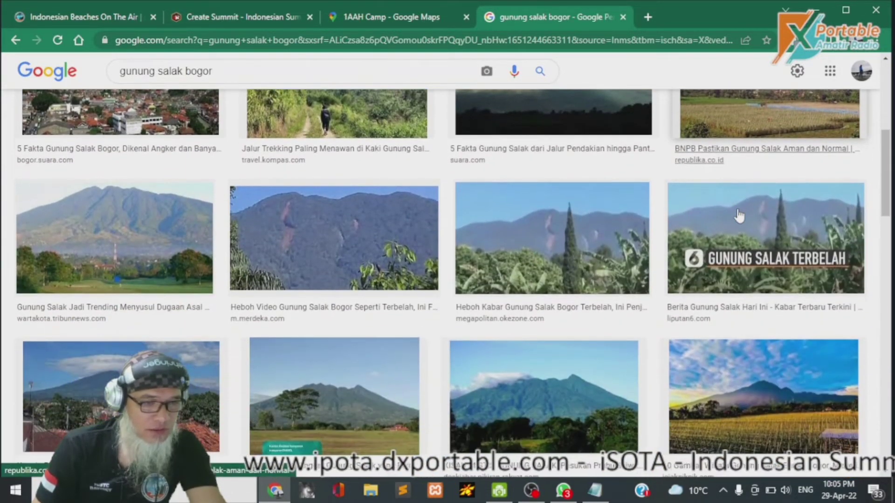
pyautogui.scroll(-4, 739, 216)
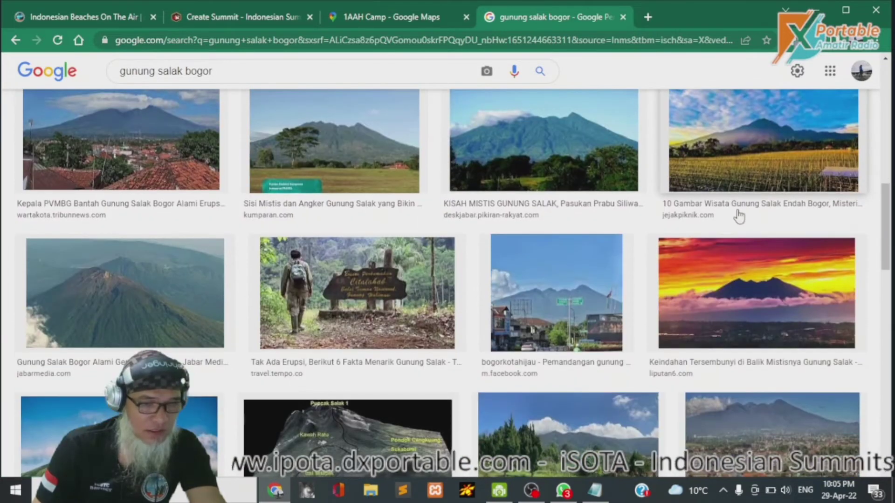
pyautogui.scroll(-3, 740, 216)
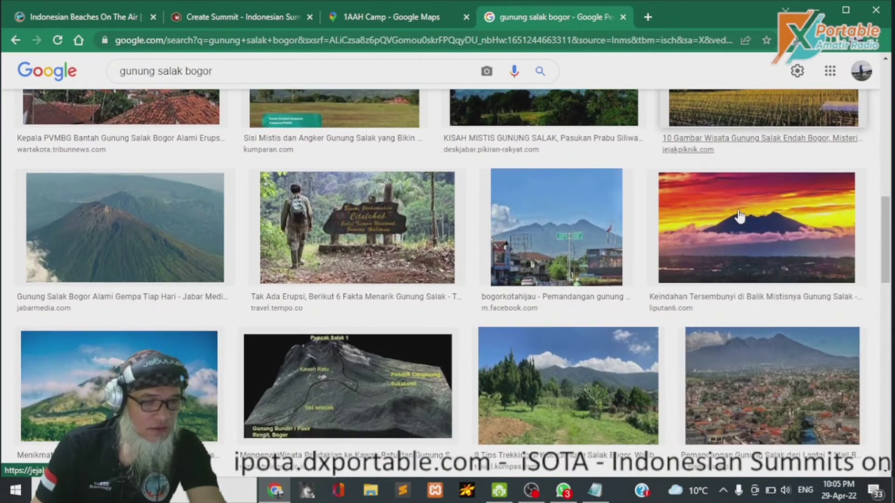
pyautogui.scroll(-7, 738, 216)
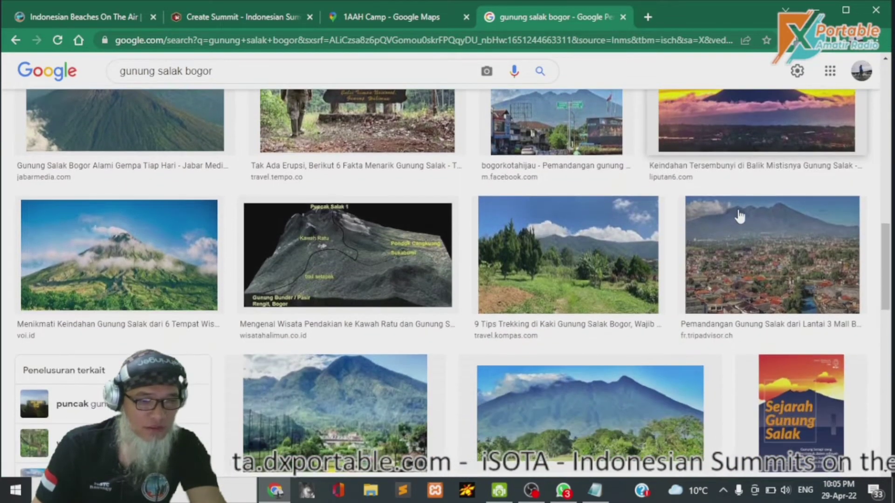
pyautogui.scroll(-1, 738, 219)
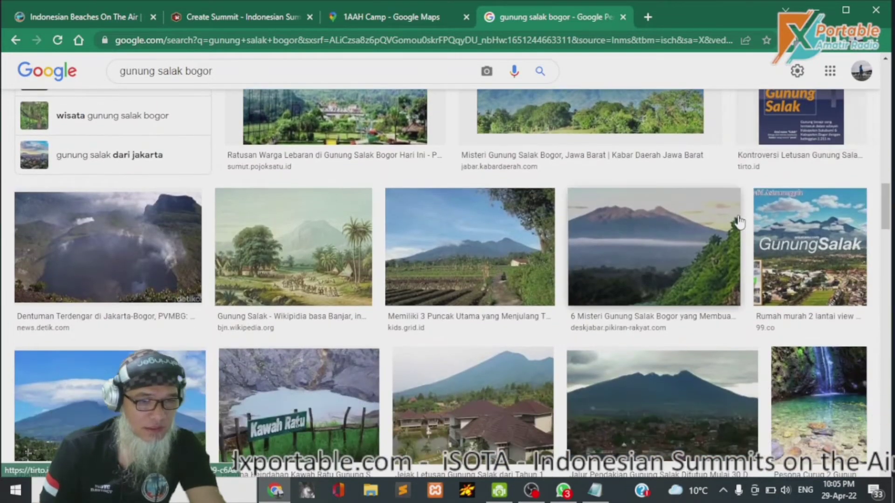
pyautogui.scroll(-1, 691, 267)
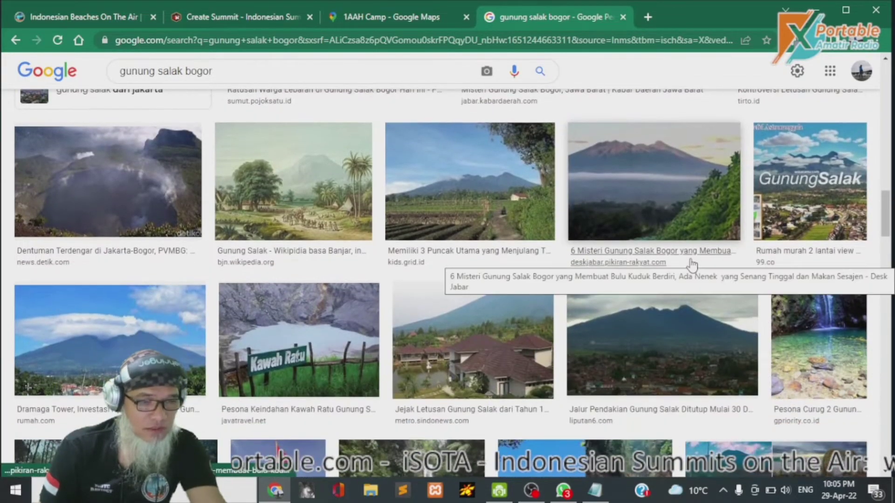
pyautogui.scroll(-3, 691, 265)
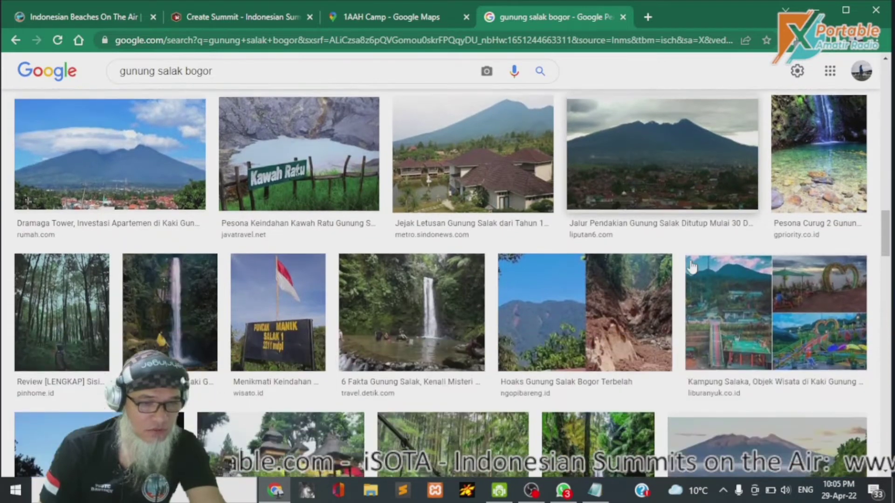
pyautogui.scroll(-2, 691, 267)
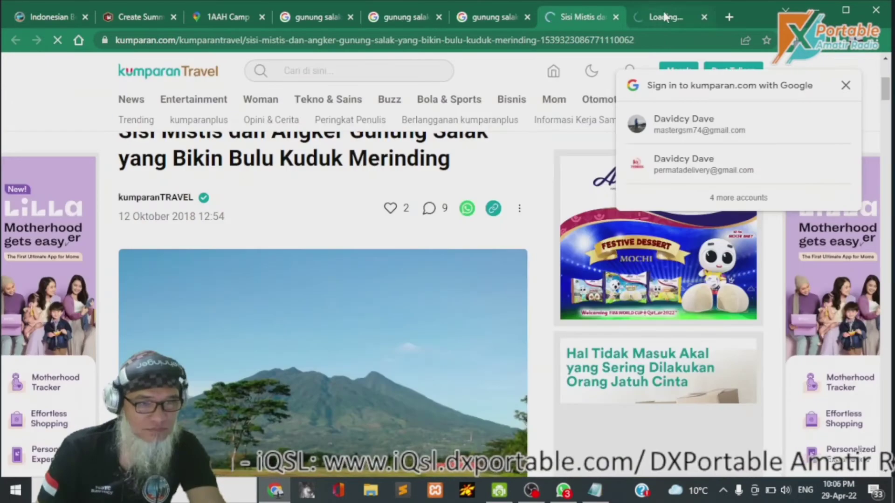
# - Save the full-size kumparan photo of the mountain in the Pictures folder as Gunung Salak
pyautogui.click(661, 13)
pyautogui.rightClick(441, 219)
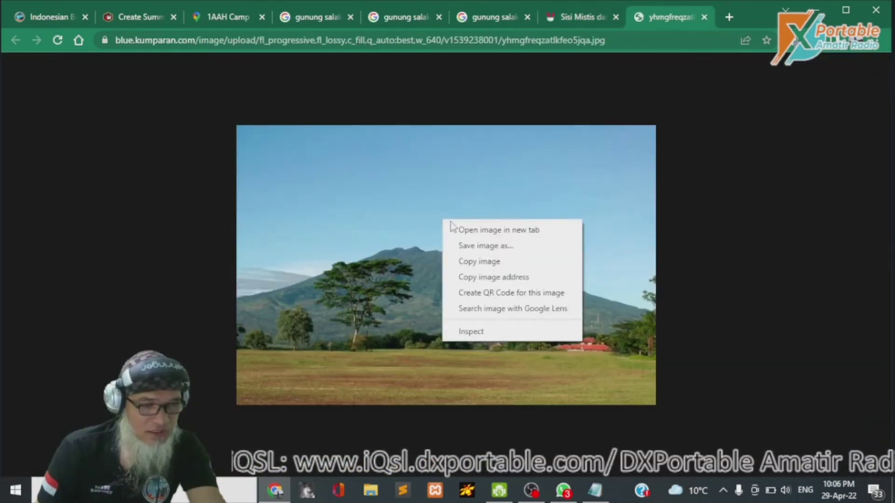
pyautogui.click(461, 247)
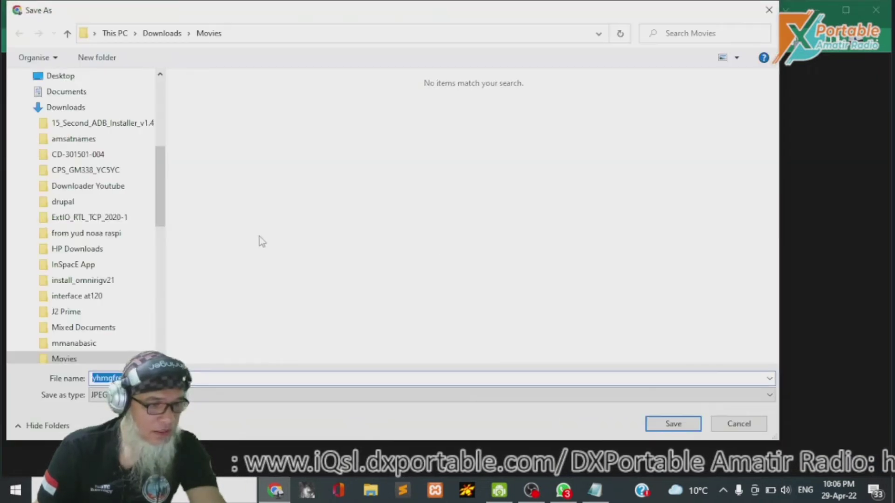
pyautogui.scroll(3, 72, 187)
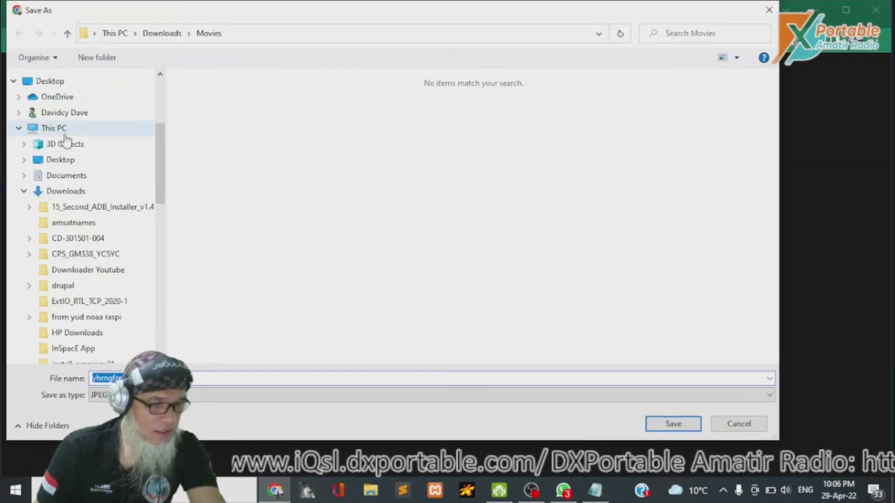
pyautogui.click(66, 191)
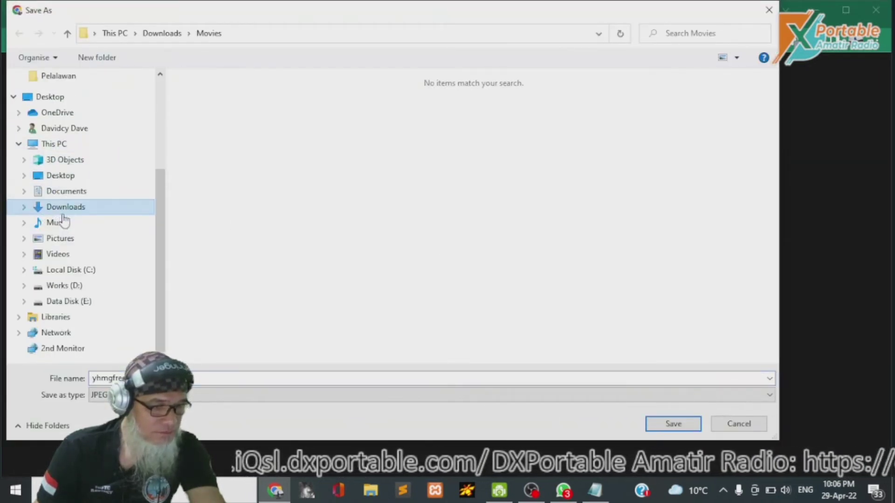
pyautogui.click(60, 238)
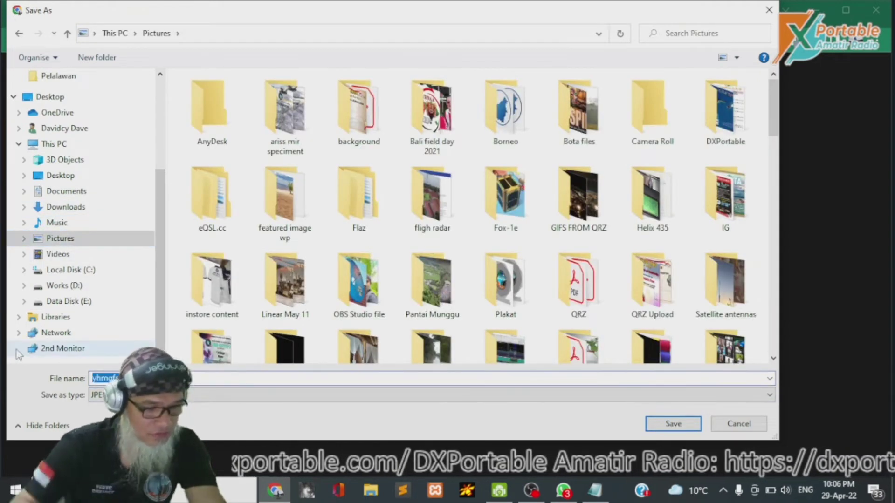
pyautogui.write('Gunun')
pyautogui.press('Return')
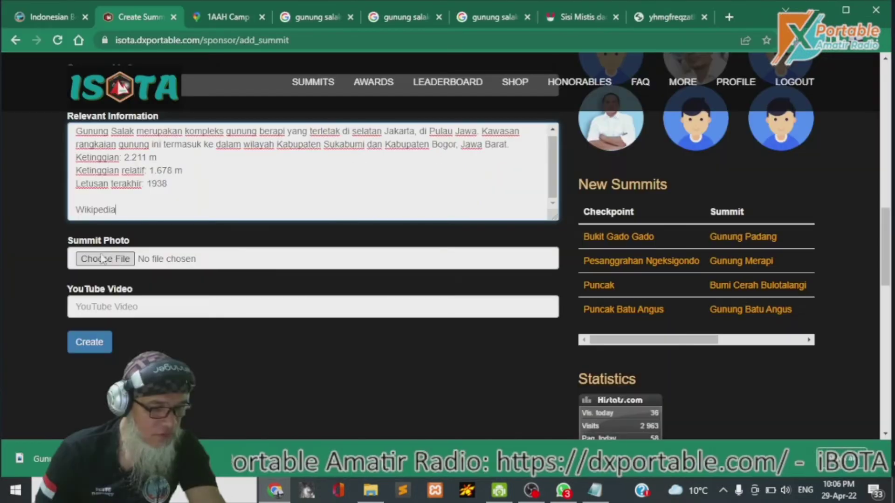
# - Attach Gunung Salak.jpg from the Pictures folder as the summit photo in the form
pyautogui.click(98, 259)
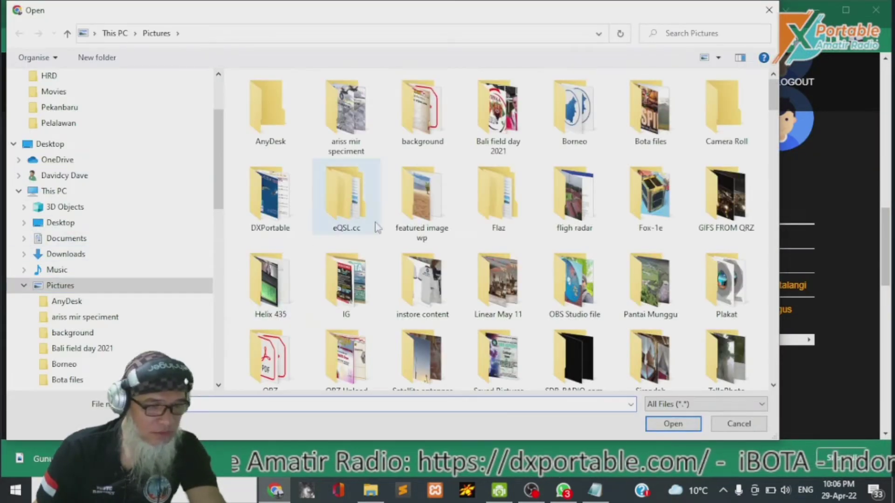
pyautogui.scroll(-15, 400, 213)
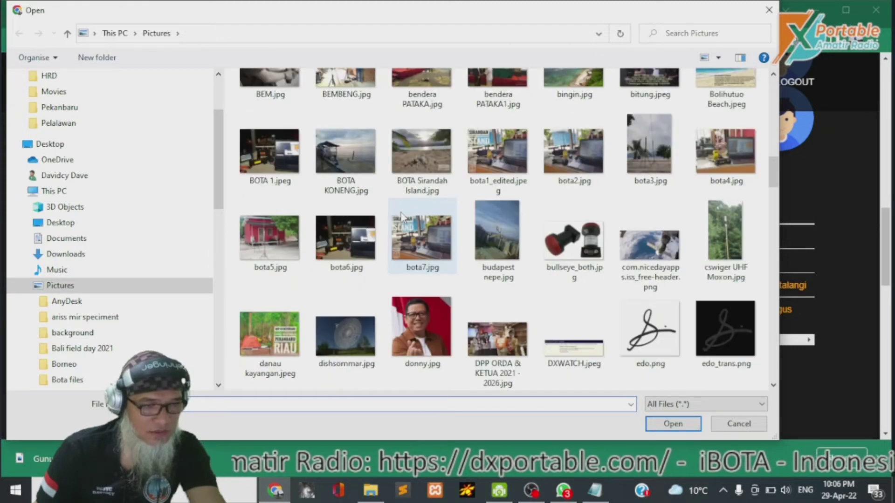
pyautogui.click(197, 401)
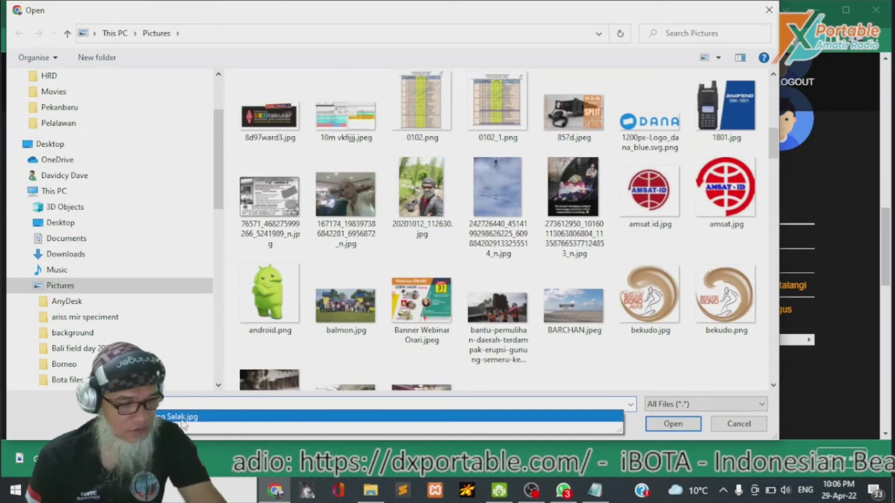
pyautogui.click(197, 422)
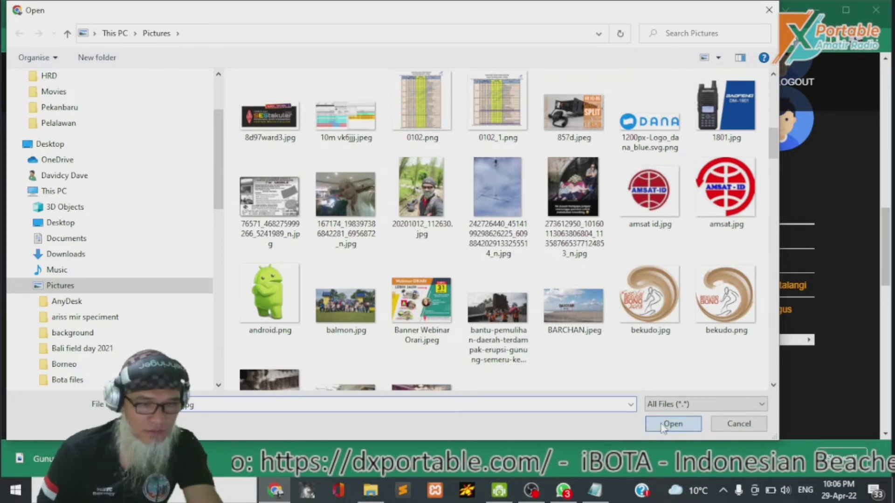
pyautogui.click(671, 424)
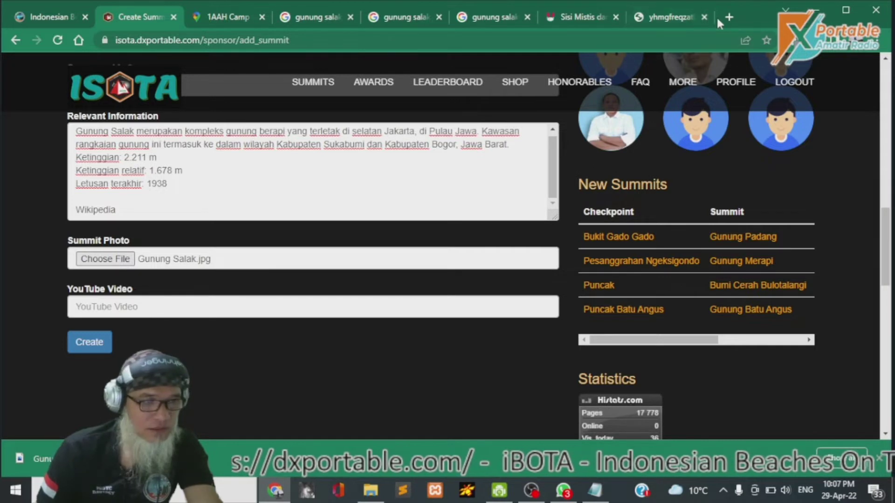
# - Open the YouTube drone video of Gunung Salak Bogor in the morning from 100 meters from the Google video results
pyautogui.click(317, 17)
pyautogui.scroll(5, 336, 130)
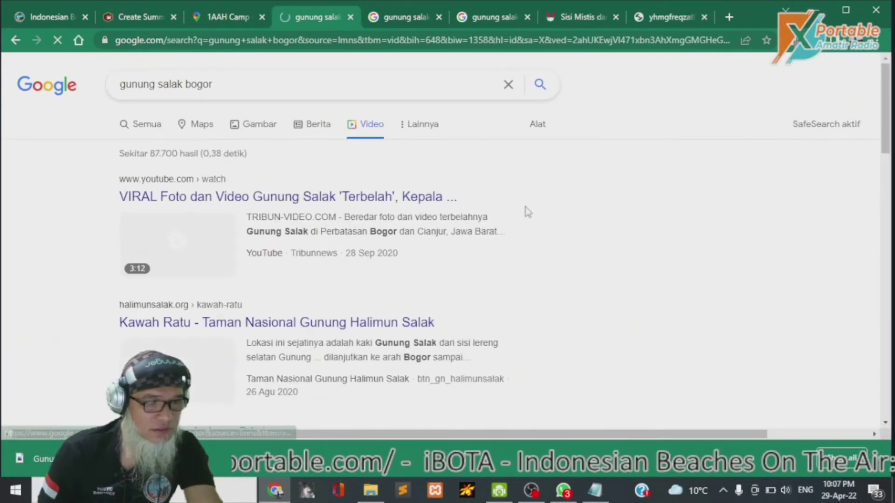
pyautogui.scroll(-1, 524, 207)
pyautogui.scroll(-6, 401, 240)
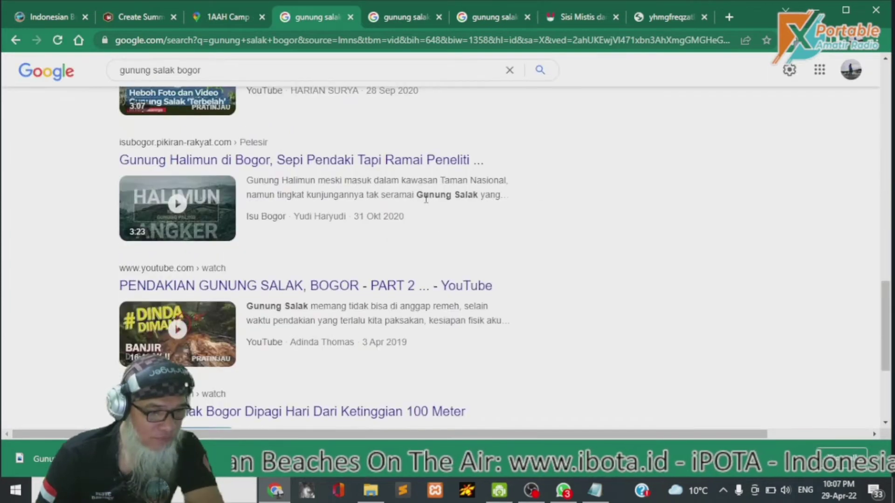
pyautogui.scroll(-1, 535, 197)
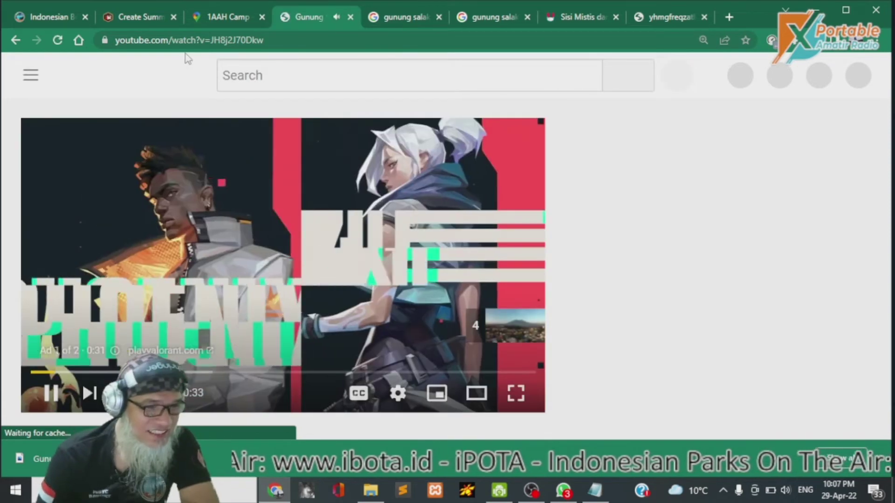
# - Copy the drone video's web address, skip the ad and pause playback
pyautogui.click(195, 41)
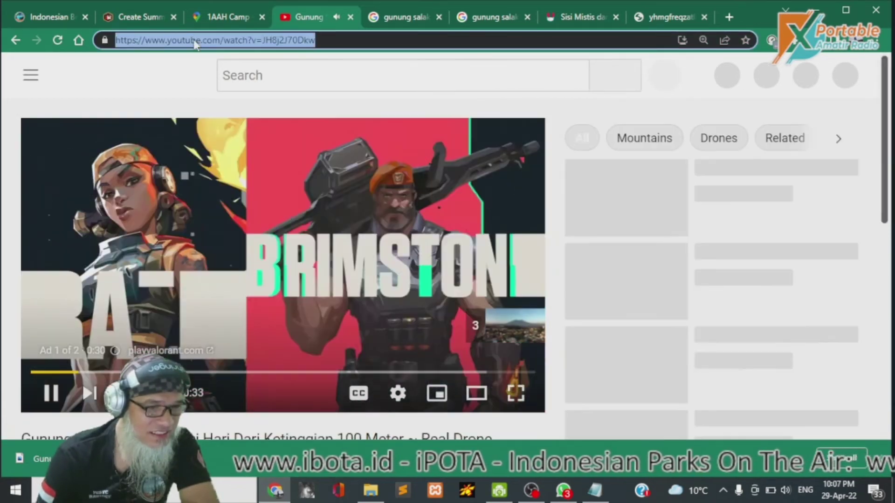
pyautogui.rightClick(195, 41)
pyautogui.click(226, 134)
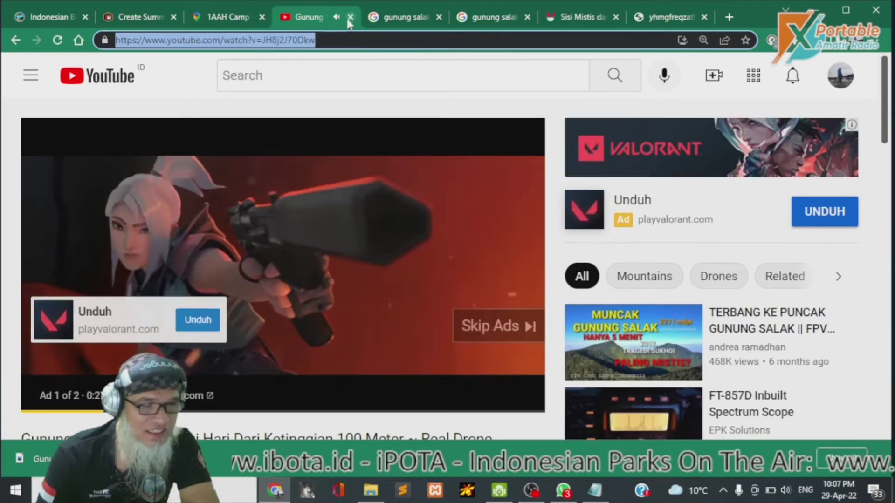
pyautogui.click(459, 329)
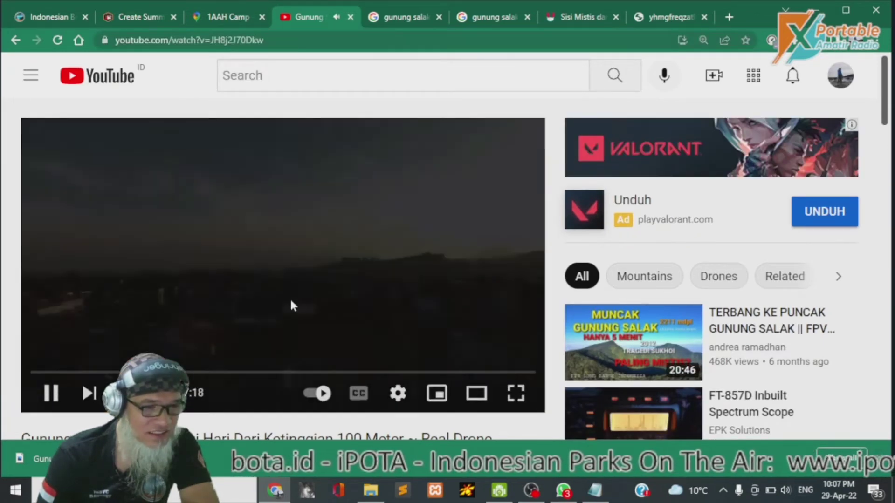
pyautogui.click(52, 397)
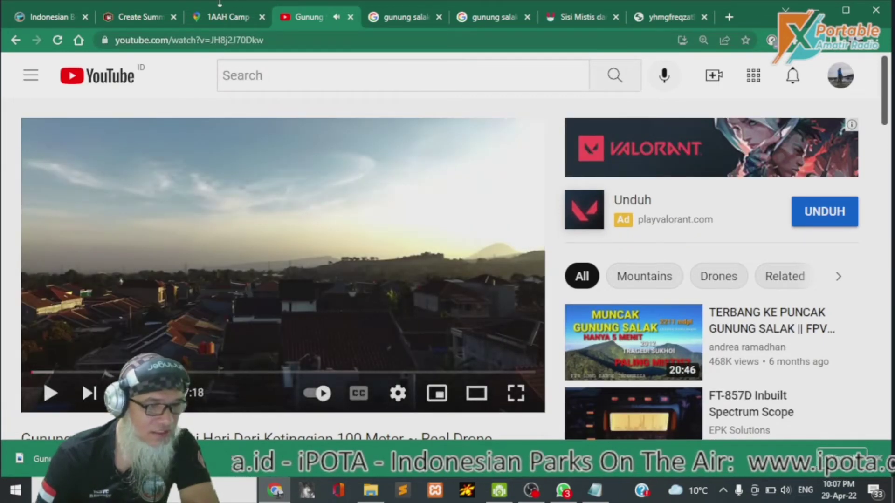
# - Paste the copied video address into the YouTube Video field of the new summit form
pyautogui.click(136, 19)
pyautogui.rightClick(111, 306)
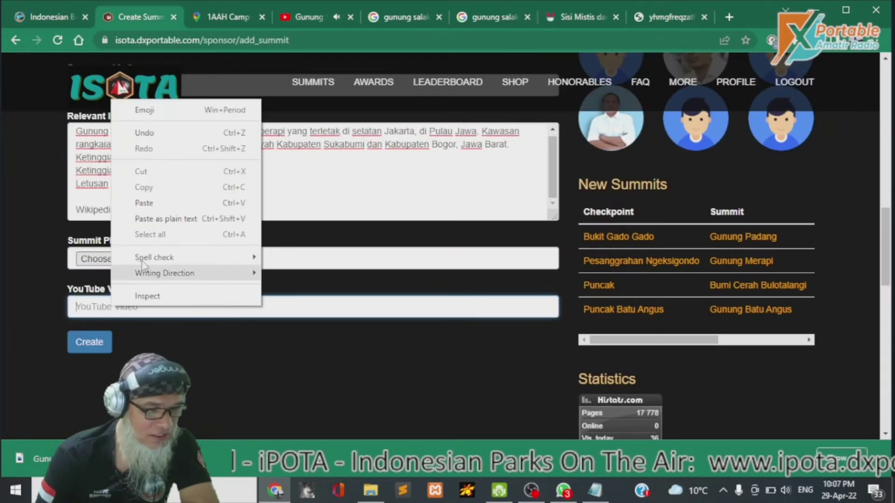
pyautogui.click(136, 200)
# - Review the form's registered summit choice, summit name, checkpoint, latitude, longitude and city
pyautogui.scroll(6, 388, 360)
pyautogui.scroll(8, 390, 361)
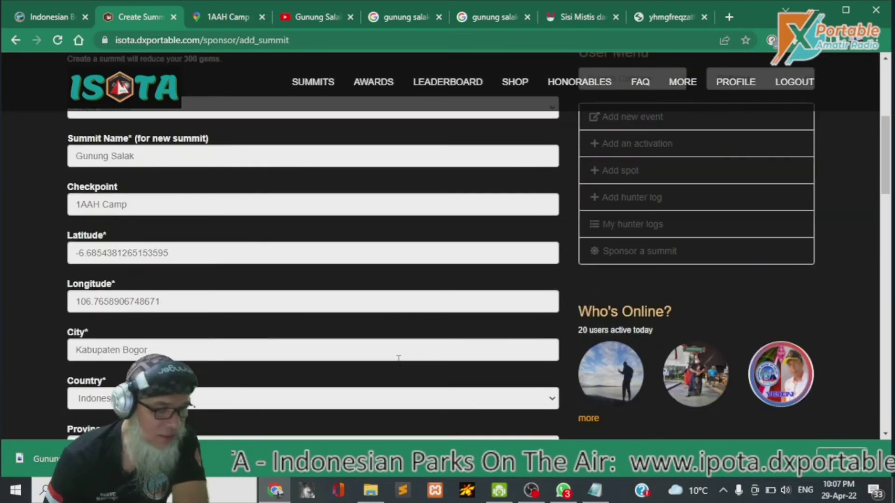
pyautogui.scroll(-1, 243, 265)
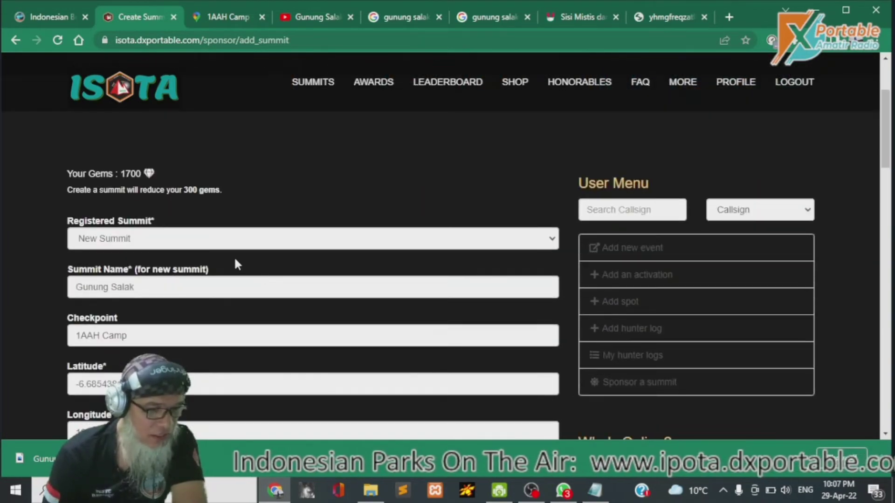
pyautogui.click(231, 243)
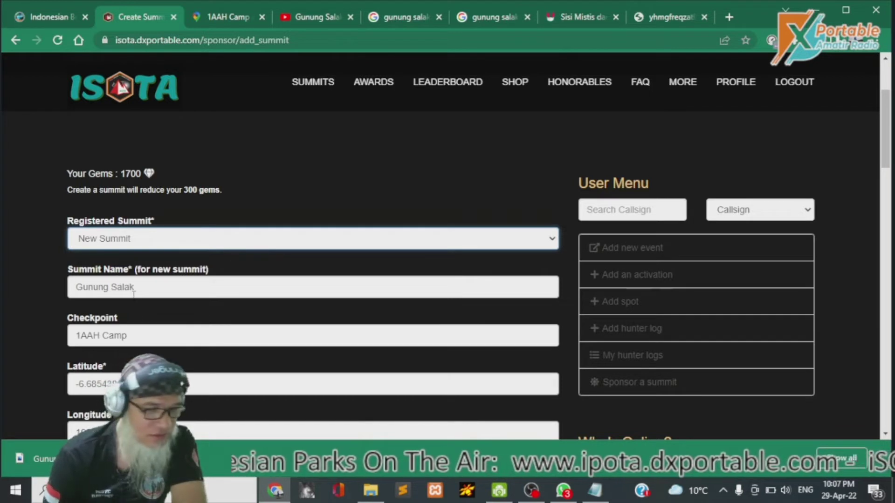
pyautogui.scroll(-1, 24, 283)
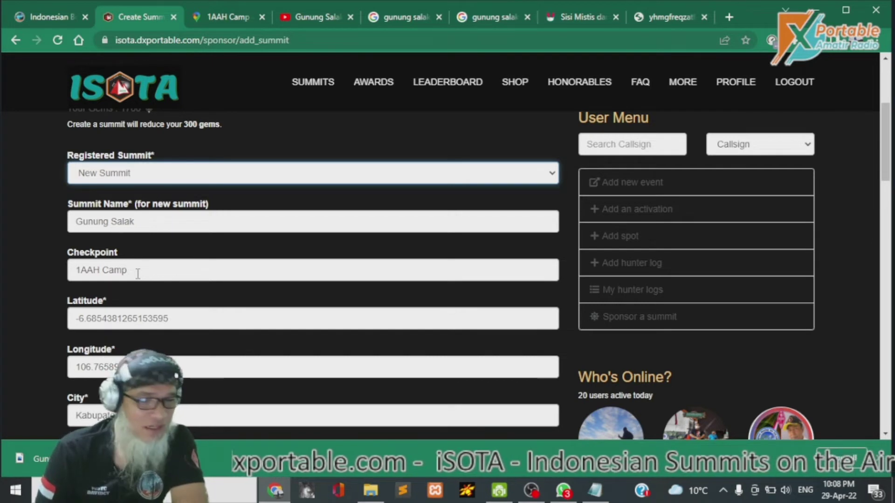
pyautogui.scroll(-2, 138, 273)
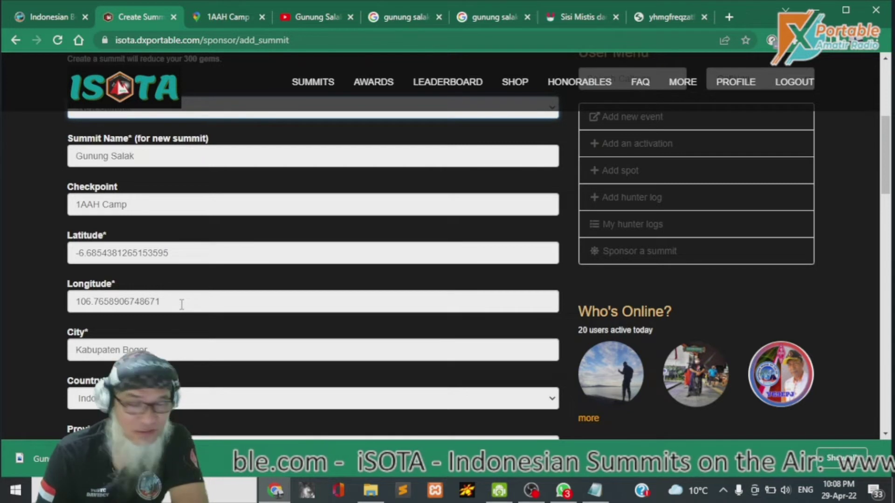
pyautogui.scroll(-2, 186, 306)
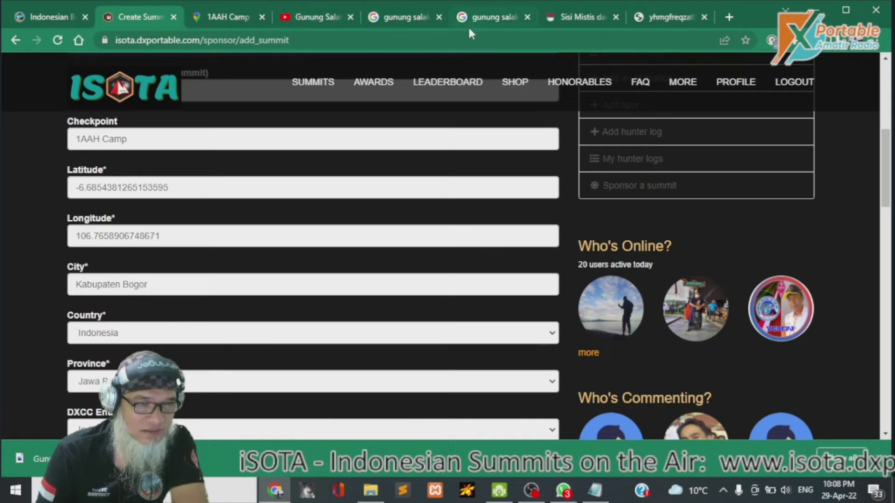
# - Examine the surroundings of 1AAH Camp in Google Maps, including Mt Salak, Kawah Ratu and Curug Citaman as possible checkpoints
pyautogui.click(240, 14)
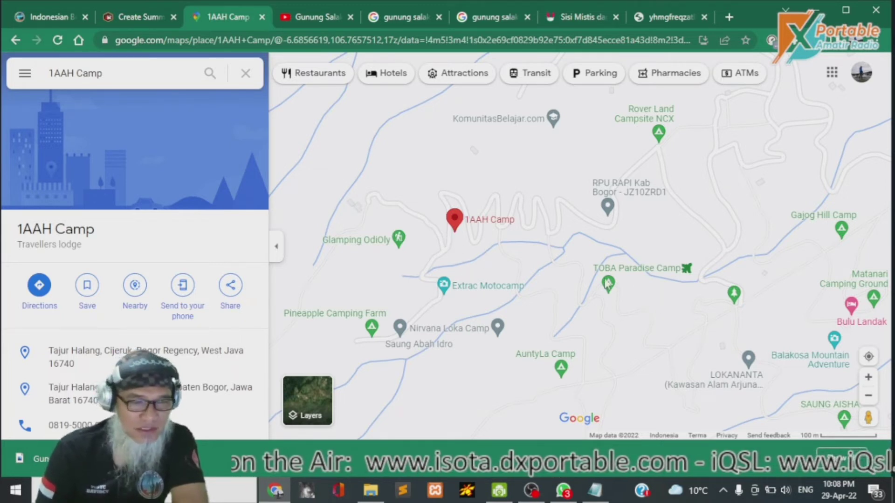
pyautogui.moveTo(544, 281); pyautogui.dragTo(617, 247)
pyautogui.scroll(2, 615, 238)
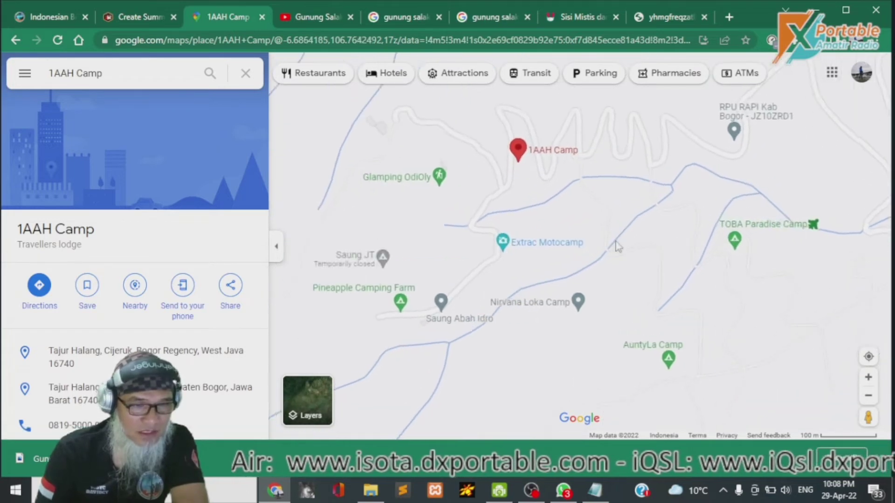
pyautogui.moveTo(583, 223); pyautogui.dragTo(630, 299)
pyautogui.scroll(2, 630, 299)
pyautogui.scroll(-7, 630, 299)
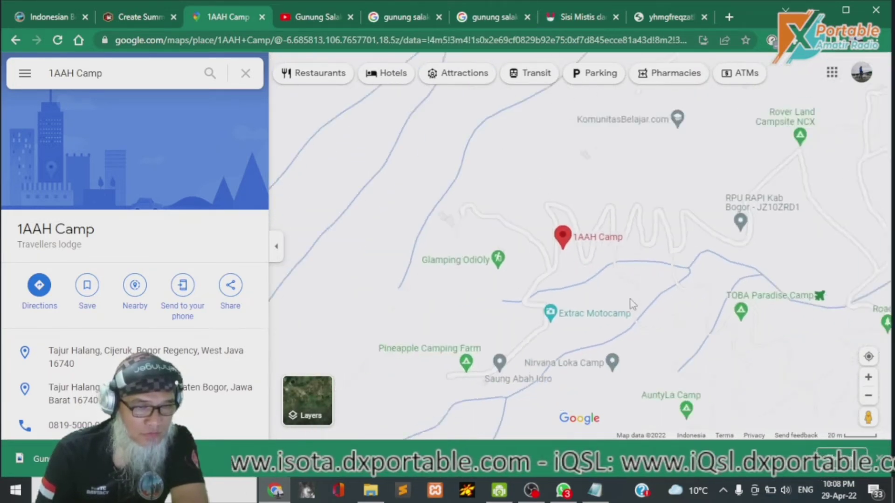
pyautogui.moveTo(630, 300); pyautogui.dragTo(574, 212)
pyautogui.scroll(-1, 582, 228)
pyautogui.moveTo(609, 310)
pyautogui.mouseDown()
pyautogui.moveTo(572, 239)
pyautogui.moveTo(585, 205)
pyautogui.mouseUp()
pyautogui.scroll(-5, 572, 239)
pyautogui.scroll(-3, 585, 203)
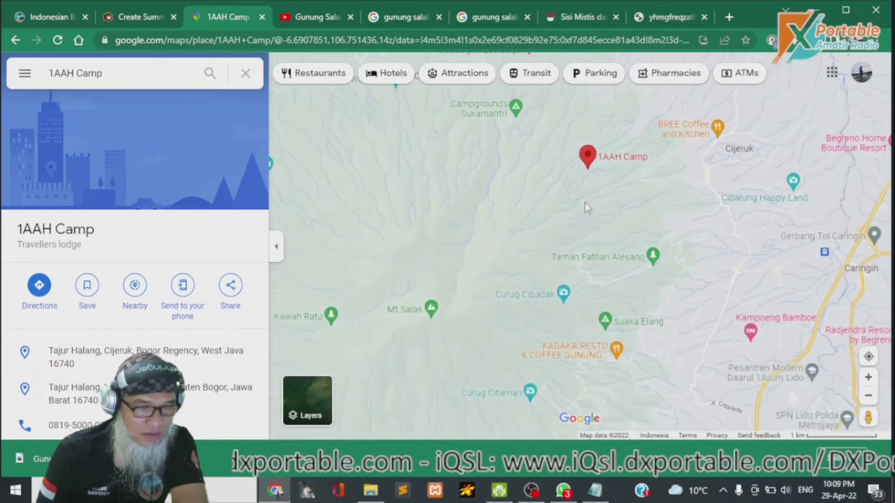
pyautogui.moveTo(526, 257); pyautogui.dragTo(600, 192)
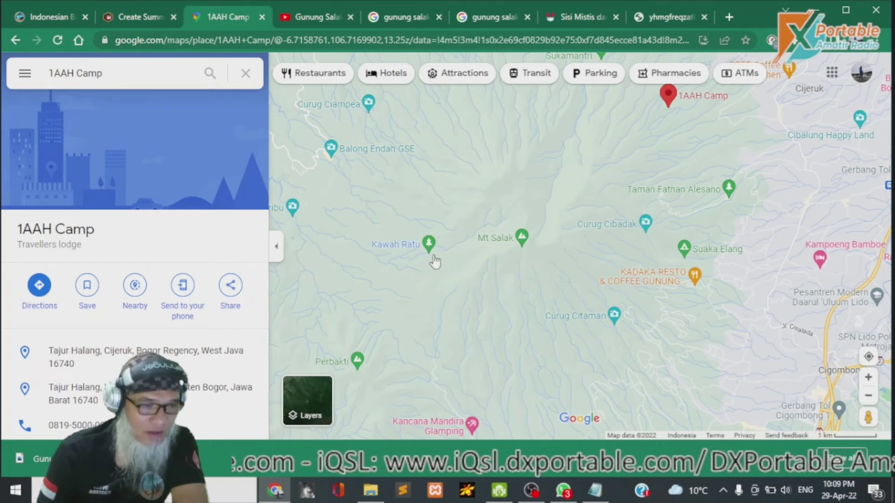
pyautogui.moveTo(434, 257)
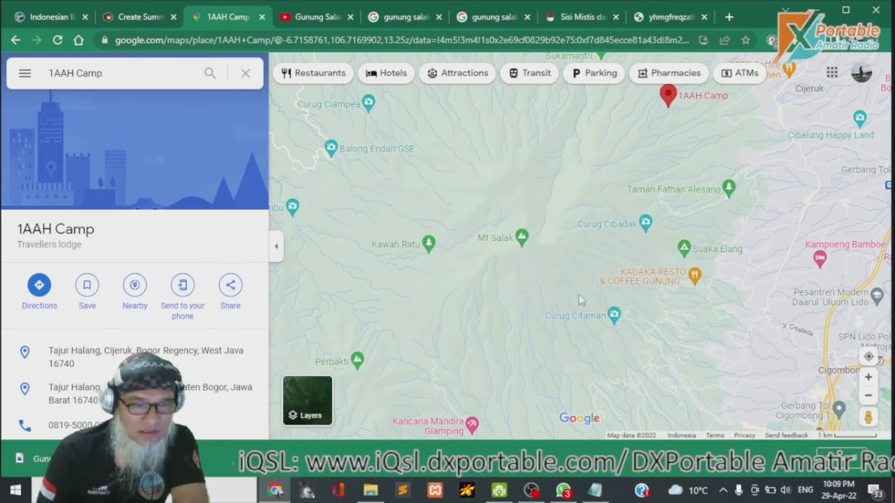
pyautogui.moveTo(614, 317)
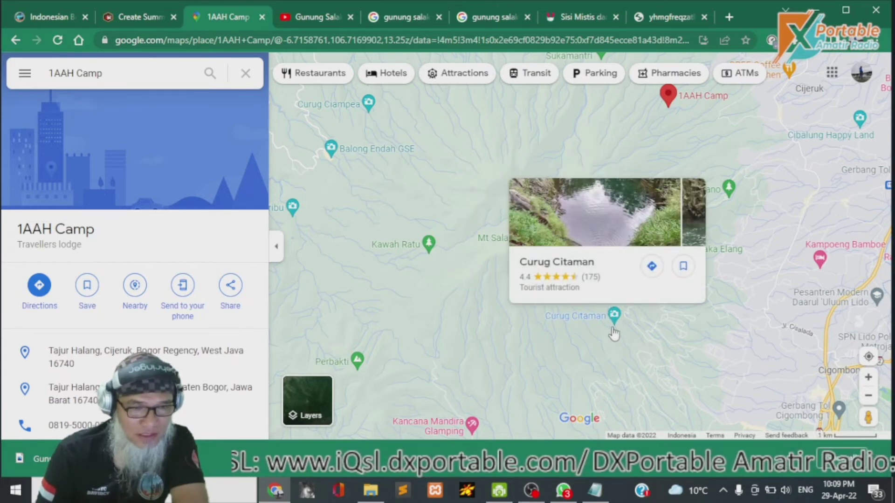
# - Show the coordinates of the map point just below Curug Citaman and bring up the Notepad note holding the saved coordinates
pyautogui.rightClick(614, 332)
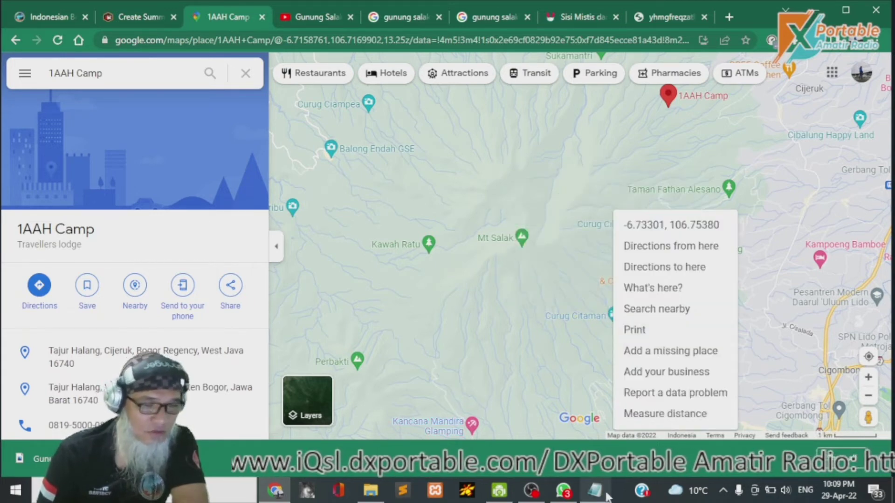
pyautogui.hotkey('alt', 'Tab')
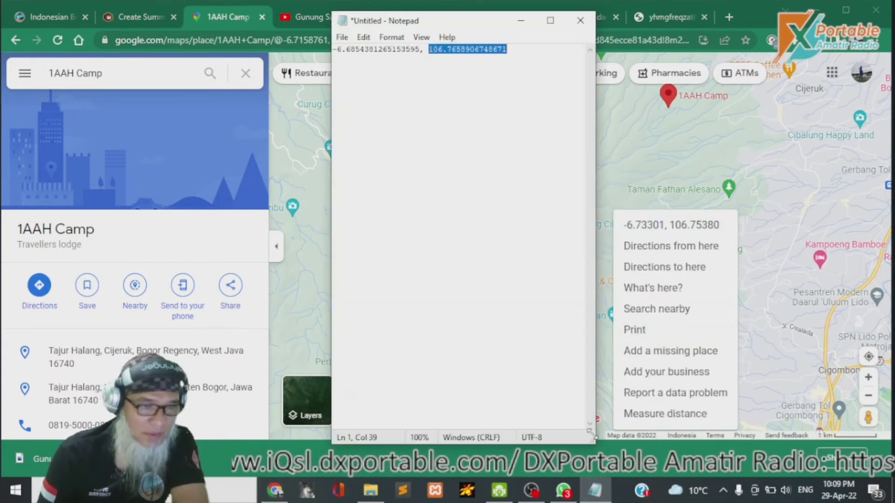
pyautogui.click(423, 158)
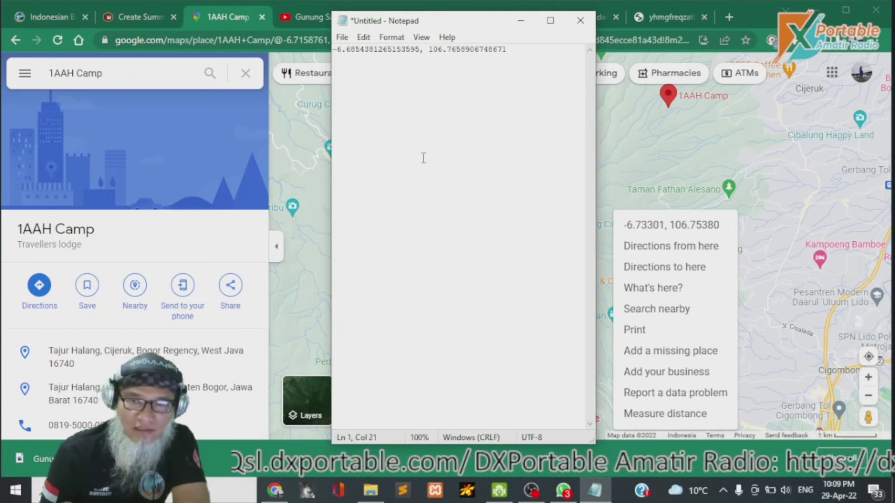
# - Return to the summit form and review its city, country, province, DXCC entity and sponsor fields
pyautogui.click(135, 17)
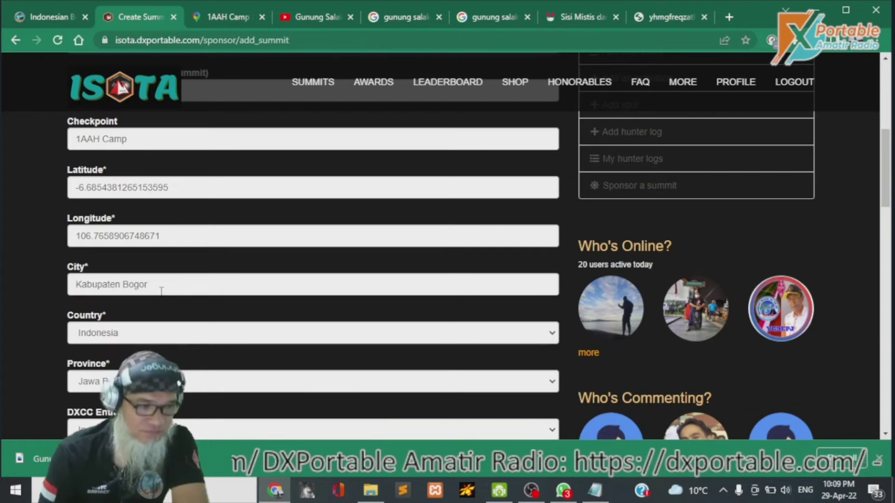
pyautogui.scroll(-5, 162, 292)
pyautogui.scroll(2, 162, 292)
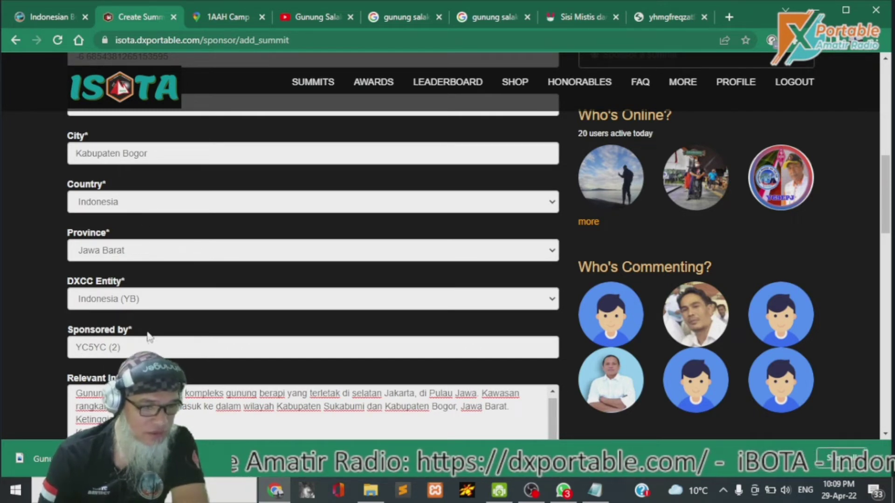
pyautogui.scroll(-3, 177, 341)
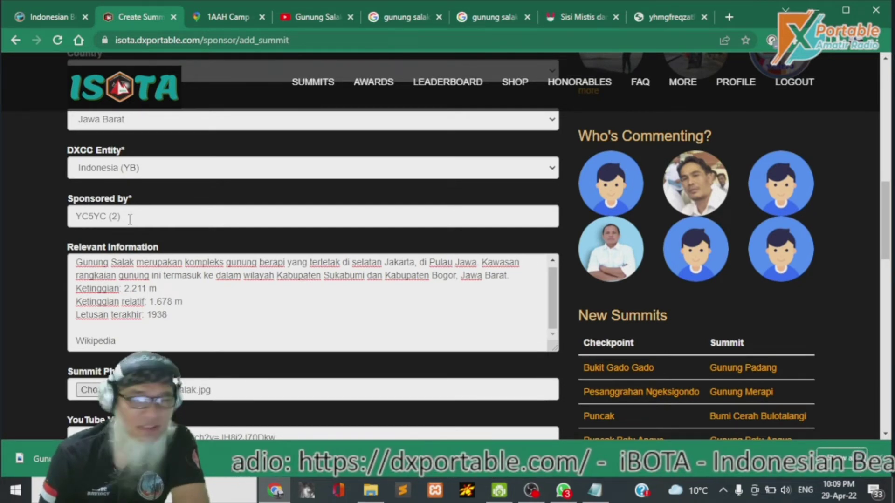
pyautogui.moveTo(130, 219); pyautogui.dragTo(24, 205)
pyautogui.hotkey('ctrl', 'c')
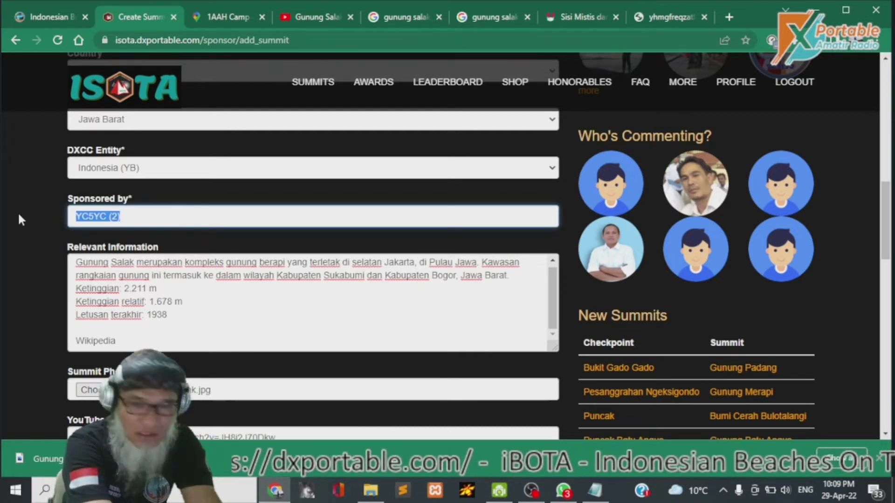
pyautogui.write('YB7RV')
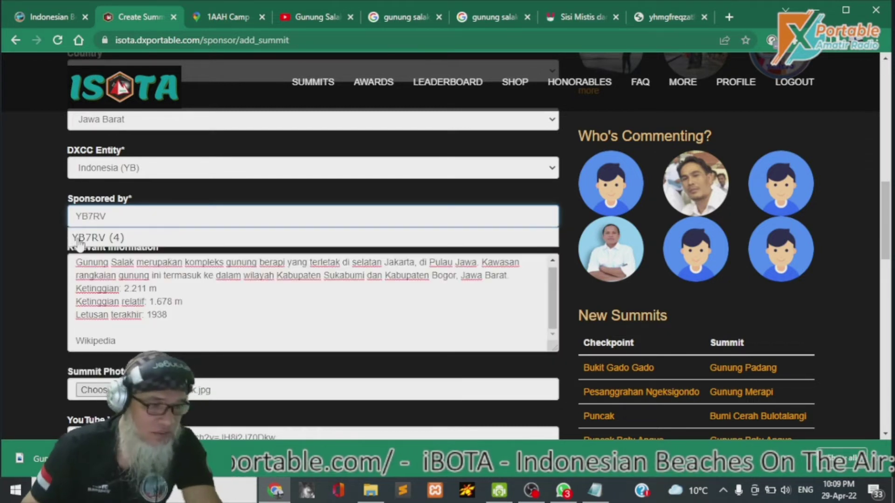
pyautogui.click(79, 238)
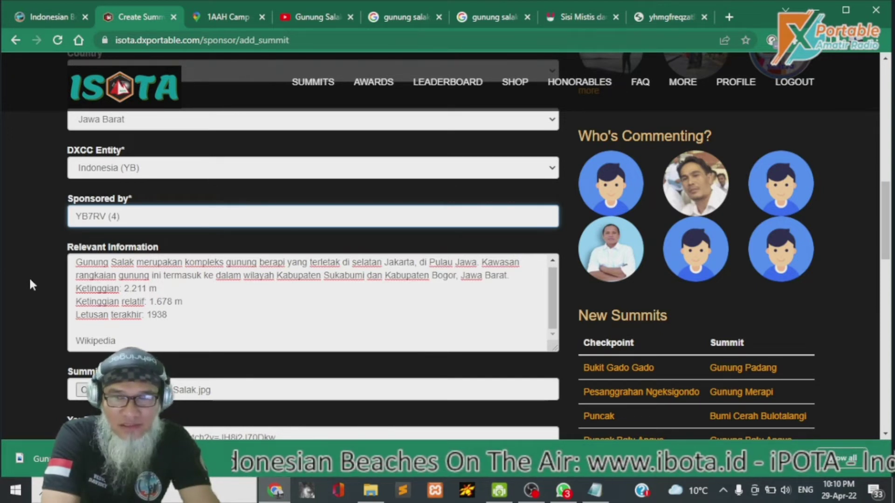
pyautogui.hotkey('ctrl', 'a')
pyautogui.hotkey('ctrl', 'v')
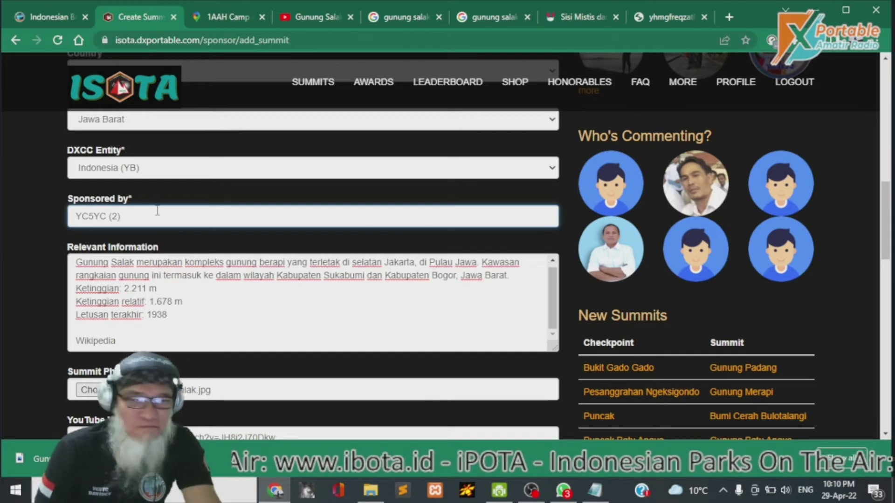
# - Submit the completed form to create the summit and view its new information page
pyautogui.scroll(-1, 233, 254)
pyautogui.scroll(1, 222, 256)
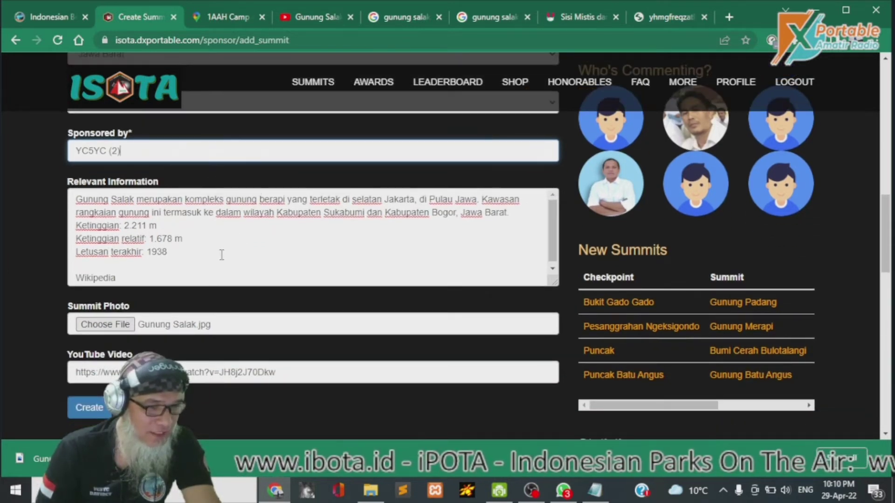
pyautogui.scroll(-1, 223, 256)
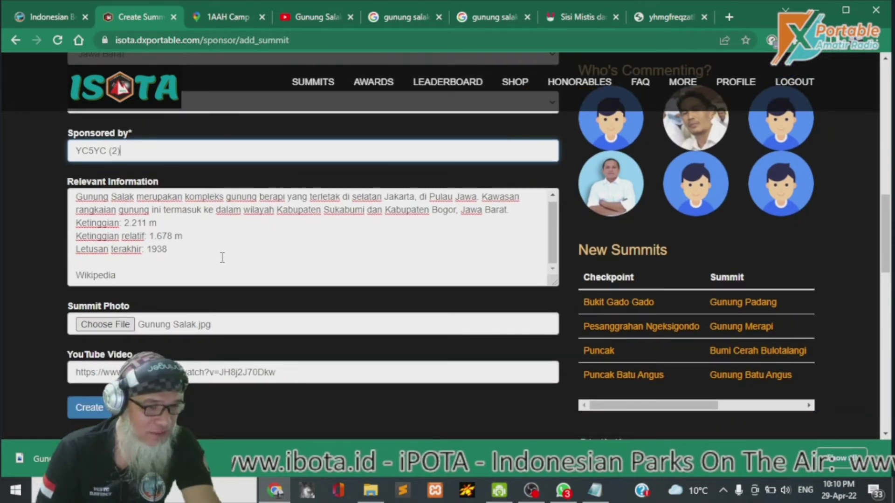
pyautogui.click(98, 412)
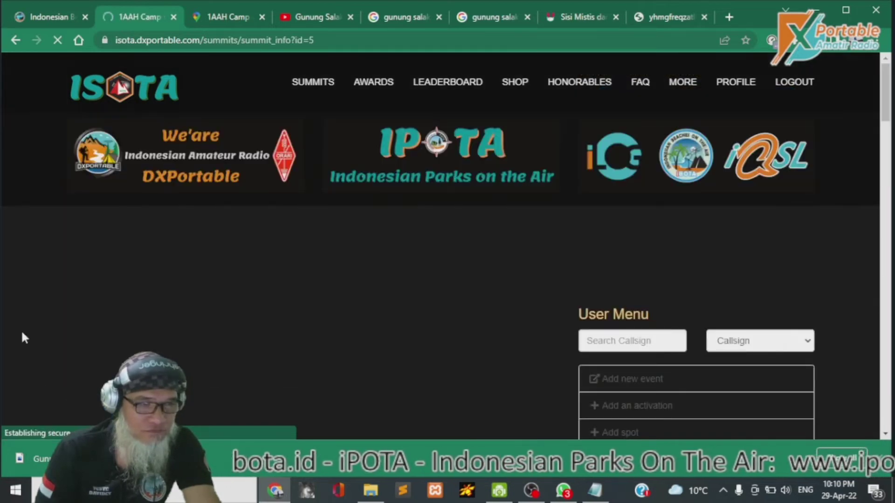
pyautogui.scroll(-4, 61, 277)
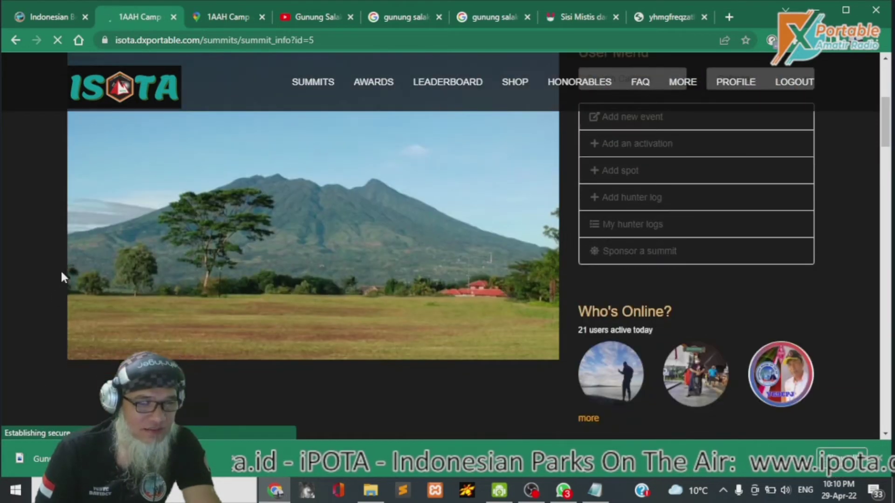
# - Examine the new summit page's photo, video, map, description, coordinates, sponsorship dates, sponsor and summit code
pyautogui.scroll(-8, 61, 277)
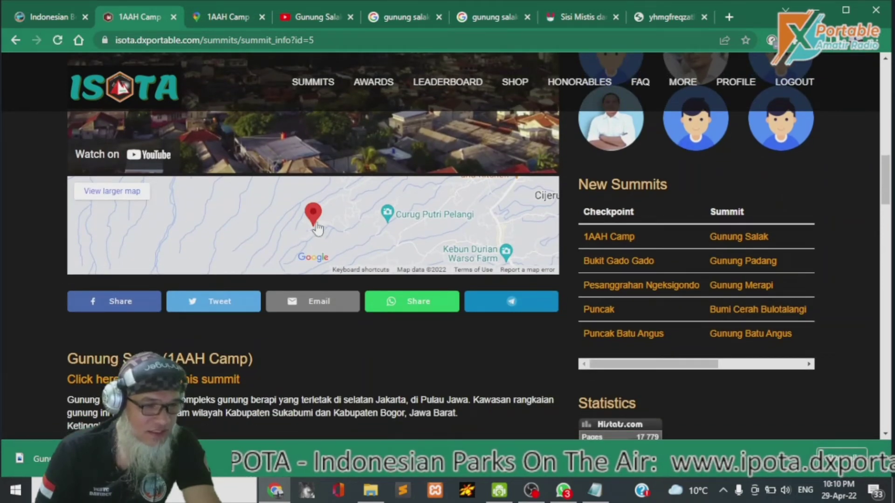
pyautogui.scroll(5, 317, 229)
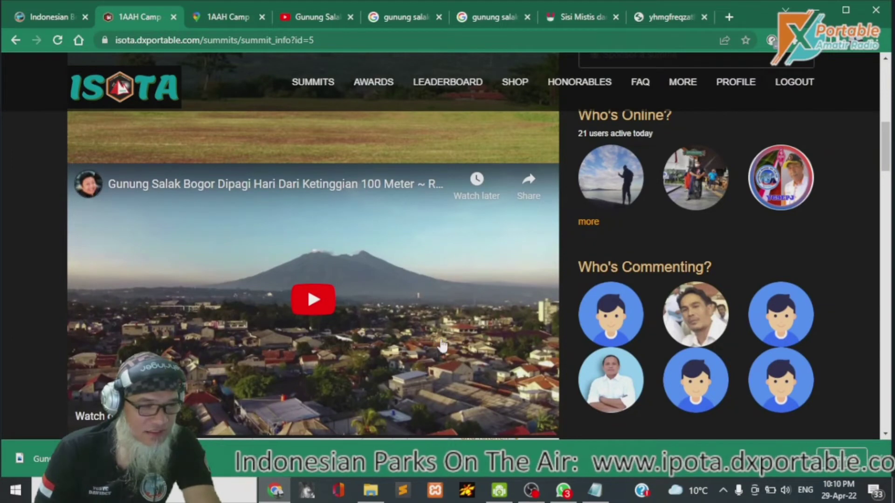
pyautogui.scroll(-5, 394, 303)
pyautogui.scroll(-2, 255, 317)
pyautogui.scroll(-1, 228, 308)
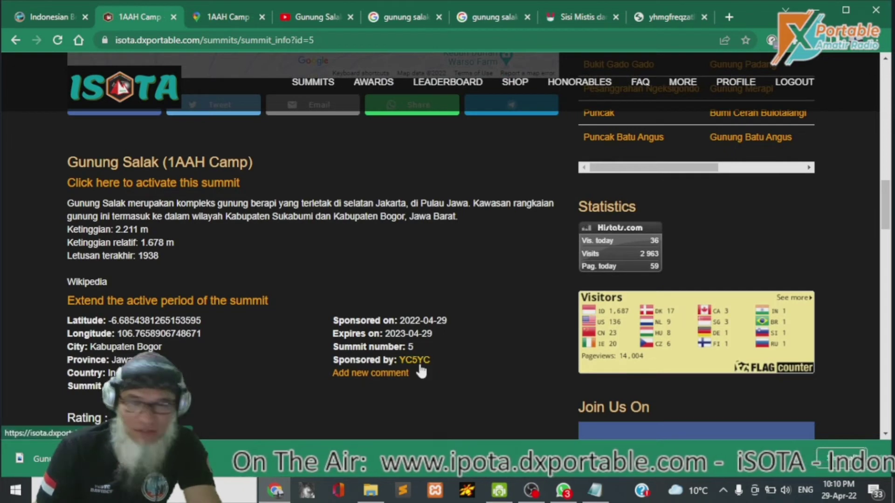
pyautogui.scroll(-2, 424, 365)
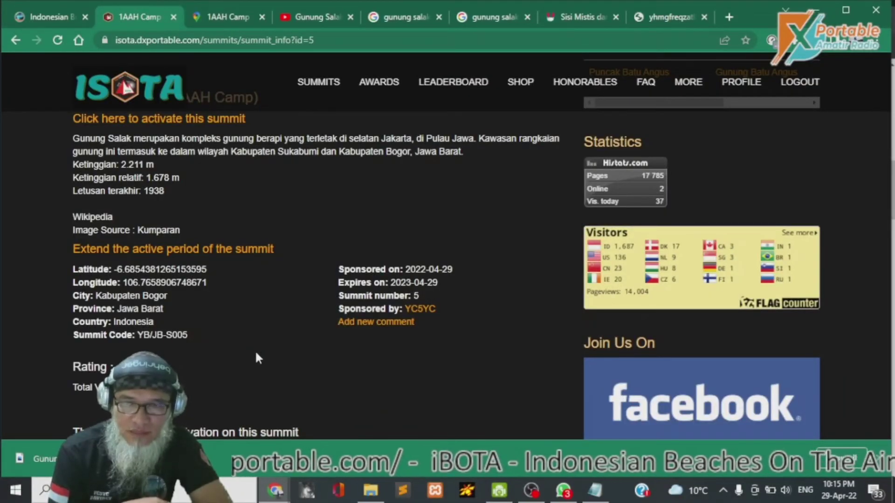
pyautogui.scroll(3, 256, 350)
pyautogui.scroll(15, 256, 350)
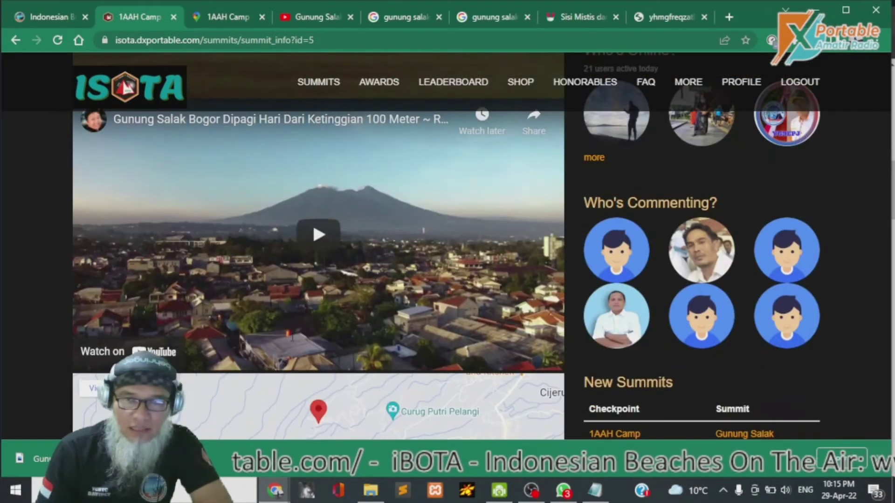
pyautogui.scroll(-5, 539, 348)
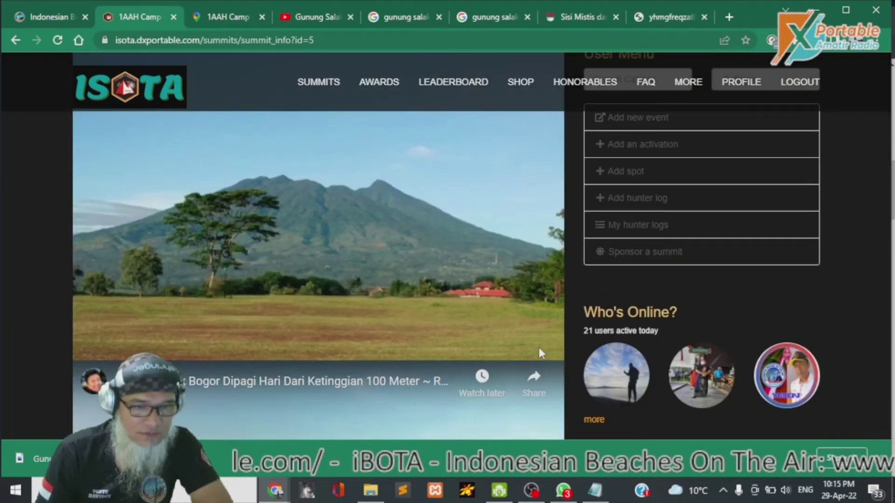
# - Start a new activation and open the Hipwee picture of Gunung Salak from the image search results in its own tab
pyautogui.click(624, 145)
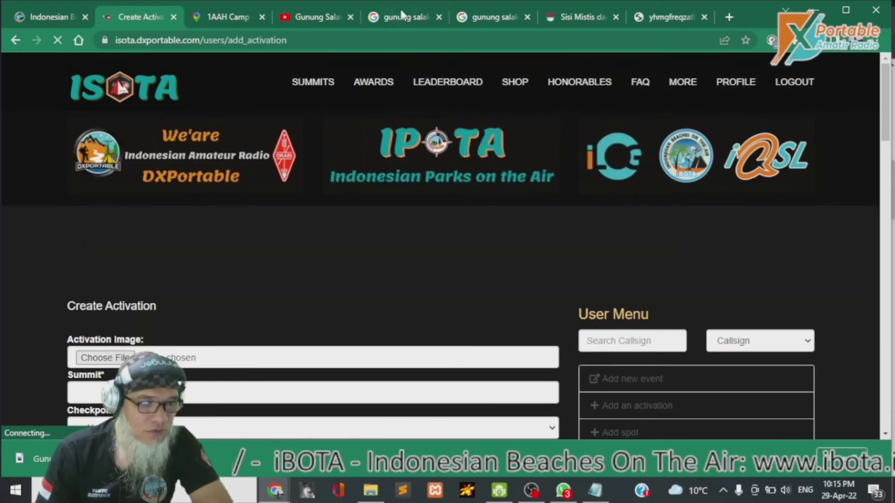
pyautogui.click(401, 14)
pyautogui.scroll(-5, 541, 265)
pyautogui.scroll(-4, 543, 264)
pyautogui.click(536, 239)
pyautogui.click(445, 17)
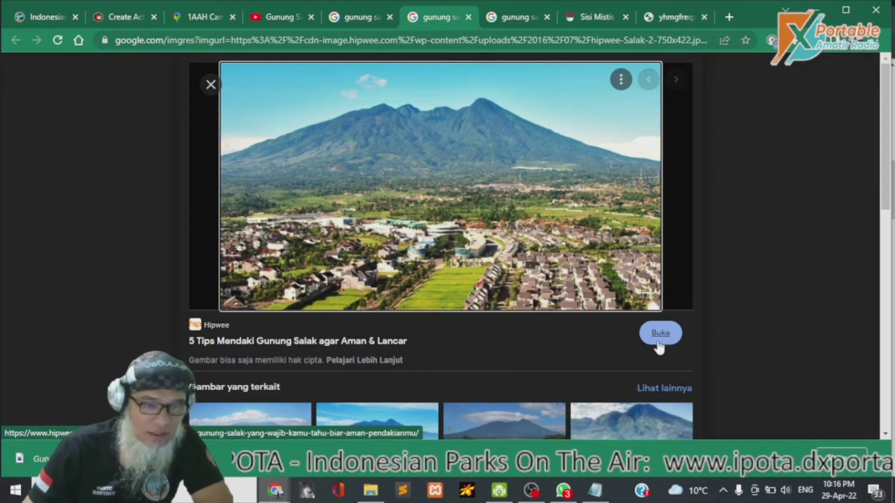
# - Open the Hipwee article behind the Gunung Salak picture and show its main photo on its own in a new tab
pyautogui.rightClick(550, 220)
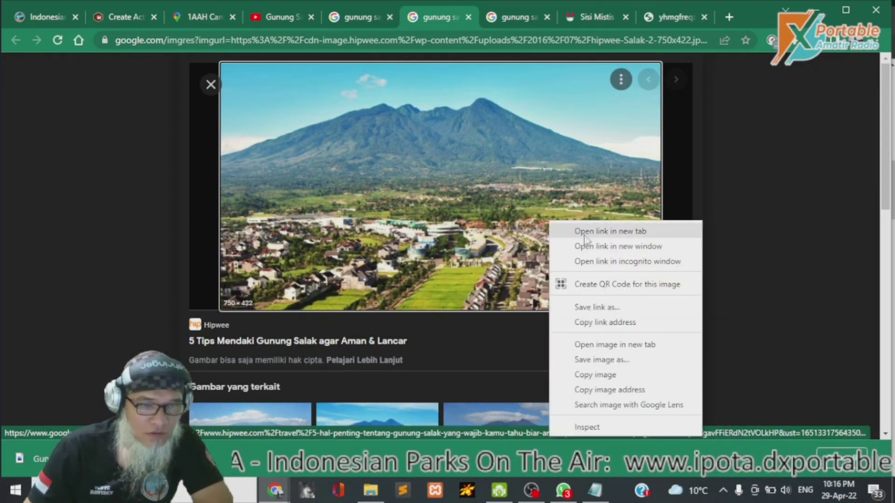
pyautogui.click(585, 232)
pyautogui.click(468, 18)
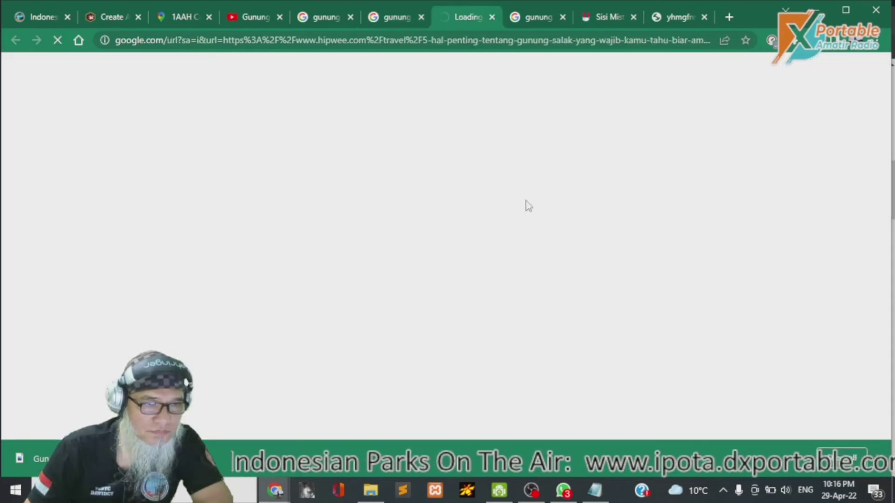
pyautogui.scroll(-2, 469, 344)
pyautogui.scroll(-4, 470, 344)
pyautogui.scroll(3, 470, 344)
pyautogui.rightClick(301, 306)
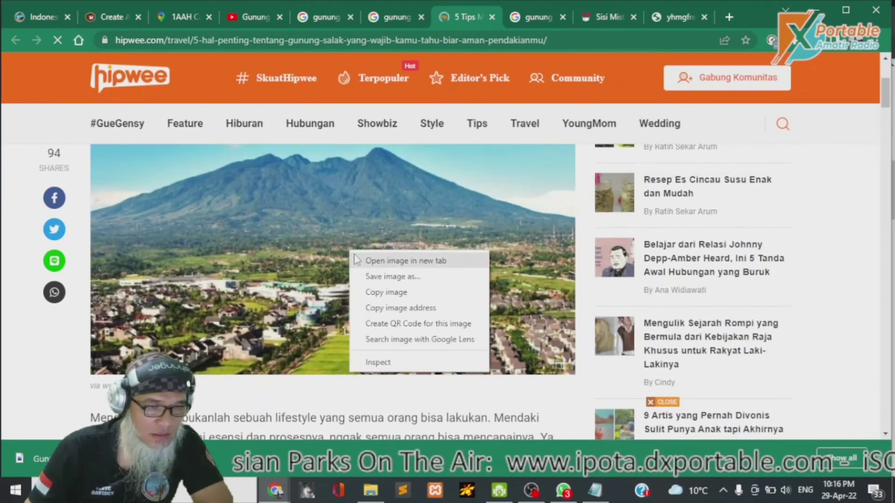
pyautogui.click(361, 261)
pyautogui.click(487, 16)
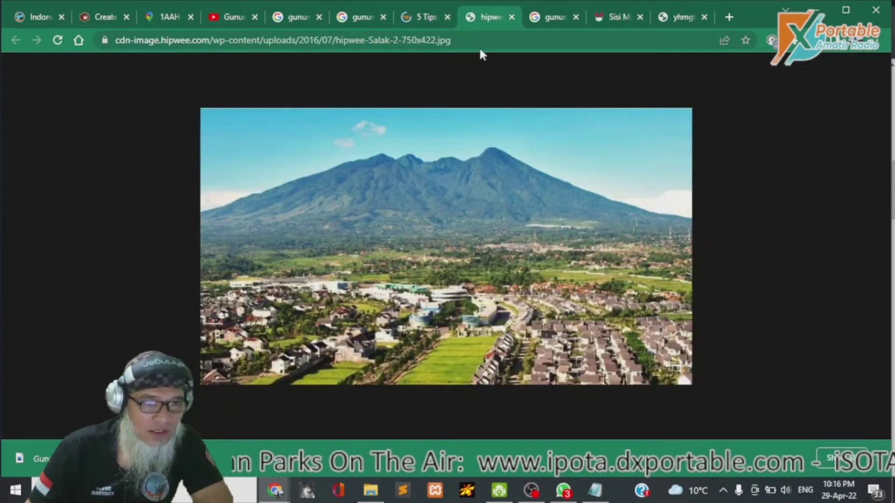
# - Save the full Gunung Salak photo under its suggested file name in the Pictures folder
pyautogui.rightClick(460, 200)
pyautogui.click(490, 220)
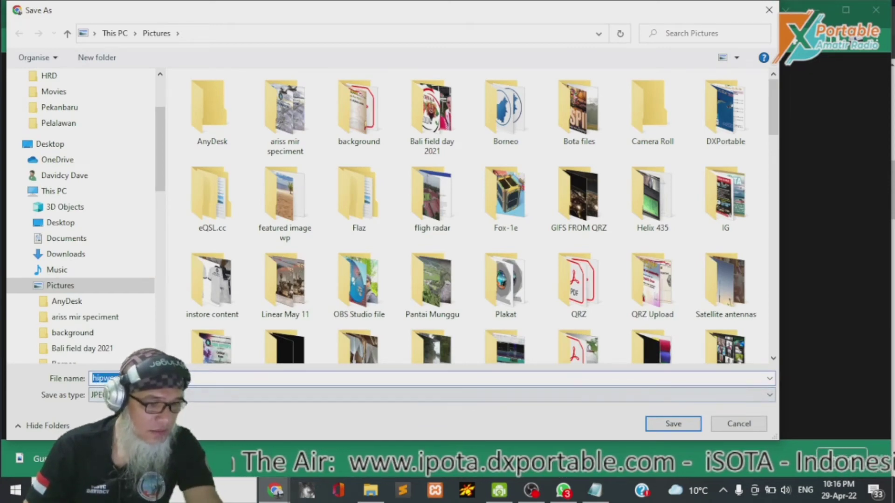
pyautogui.press('Return')
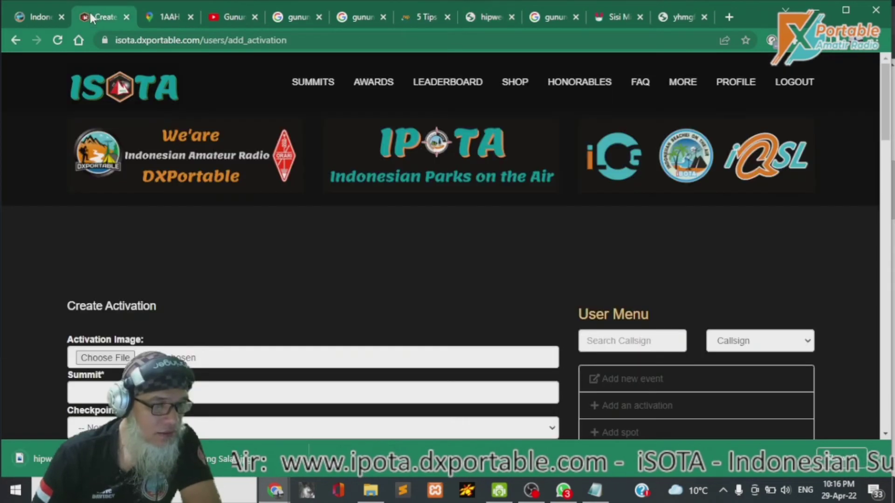
# - Return to the activation form and attach hipwee-Salak-2-750x422.jpg as the activation image
pyautogui.click(95, 16)
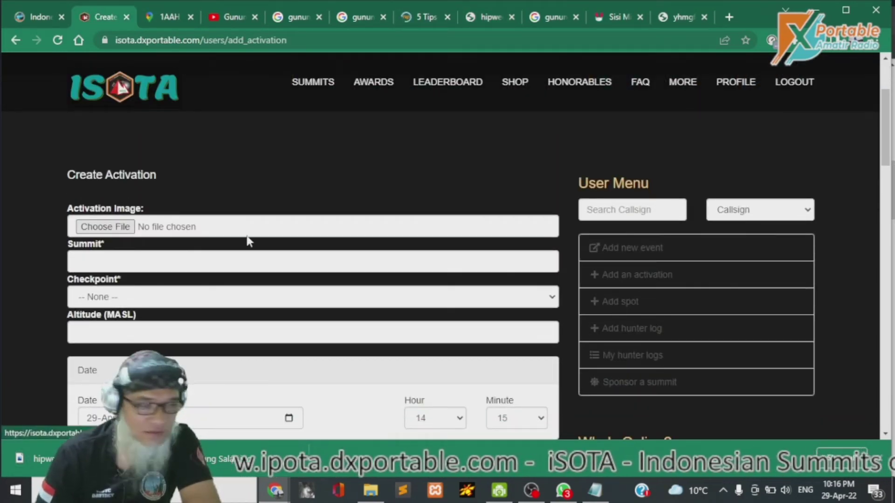
pyautogui.click(99, 232)
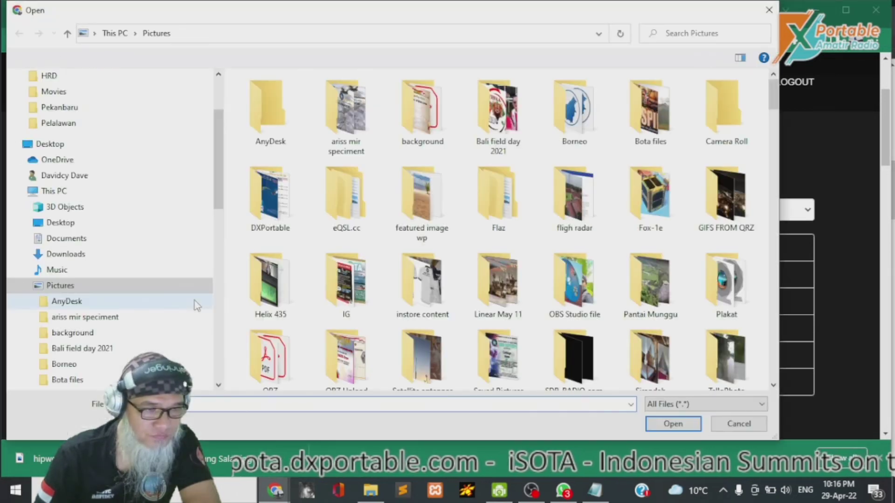
pyautogui.click(322, 400)
pyautogui.write('sa')
pyautogui.press('Escape')
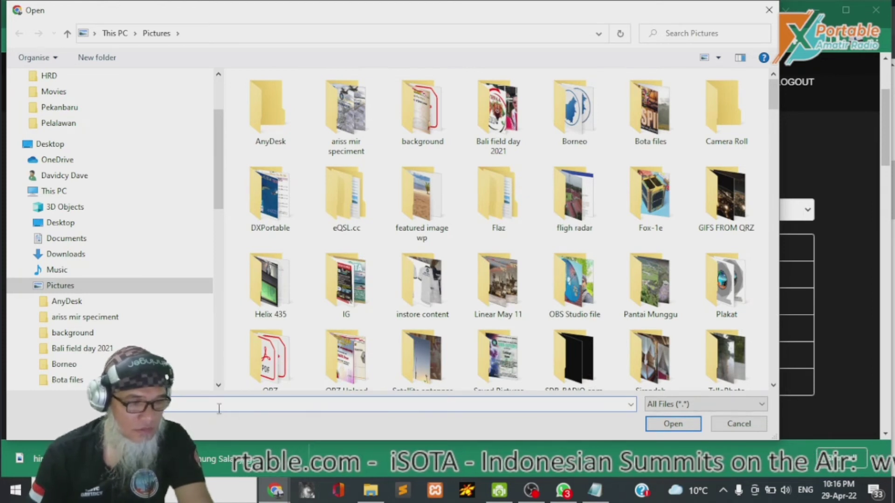
pyautogui.click(77, 413)
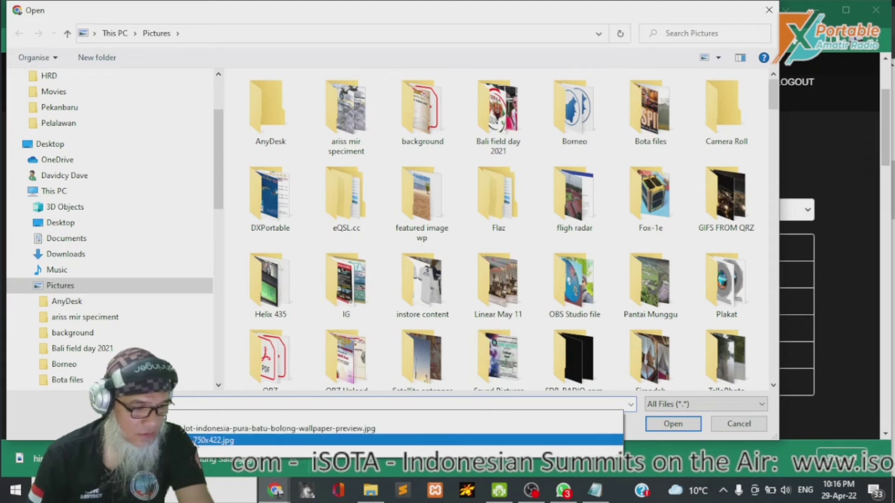
pyautogui.click(195, 441)
pyautogui.click(672, 424)
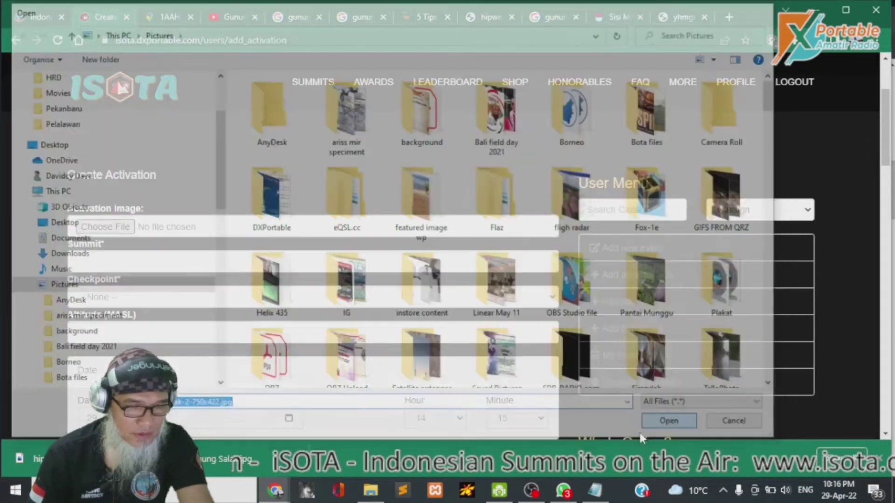
# - Choose Gunung Salak / Kabupaten Bogor / Jawa Barat / Indonesia (5) as the activation's summit and set the altitude to 1200
pyautogui.click(192, 263)
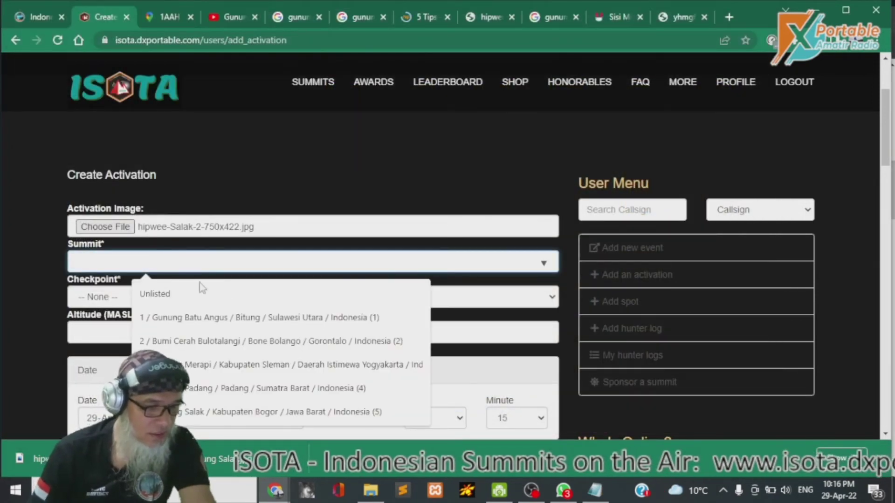
pyautogui.click(246, 412)
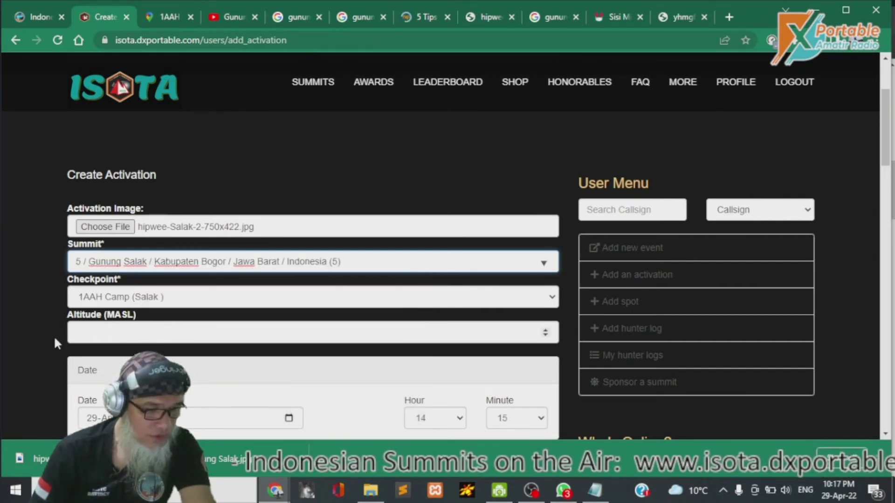
pyautogui.scroll(-1, 144, 342)
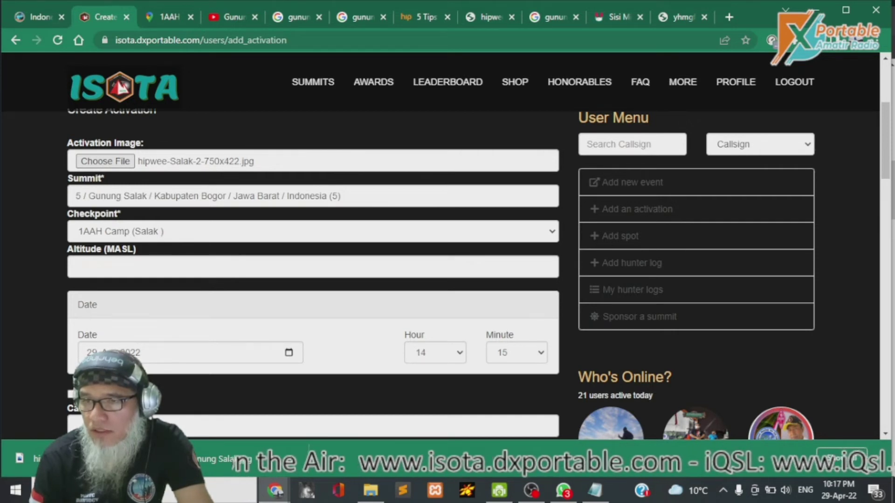
pyautogui.write('1200')
pyautogui.click(28, 247)
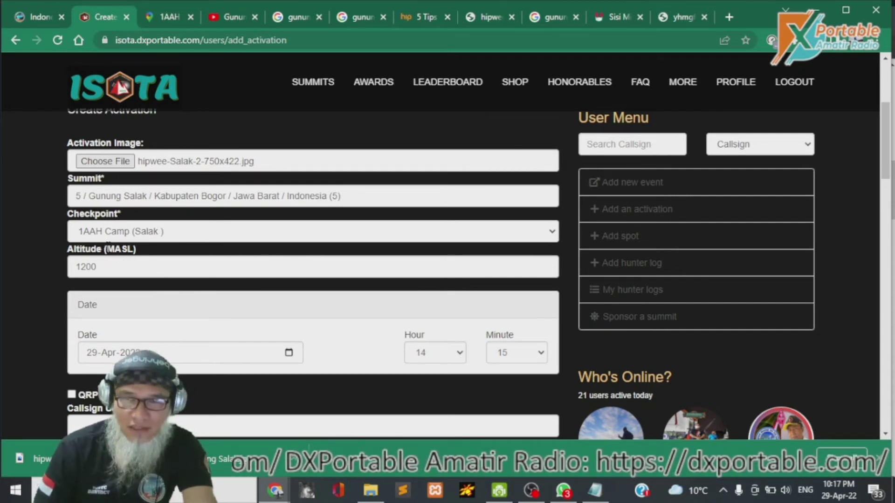
# - Set the activation date to 01-May-2022
pyautogui.scroll(-3, 14, 255)
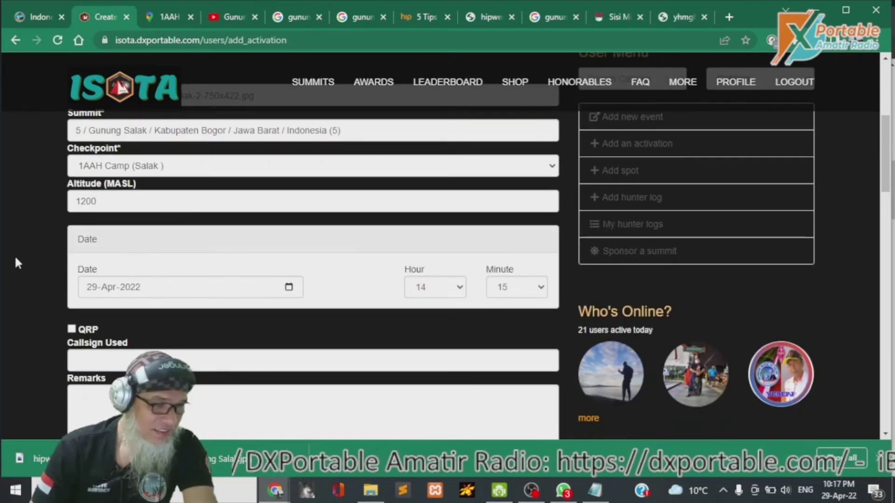
pyautogui.click(289, 222)
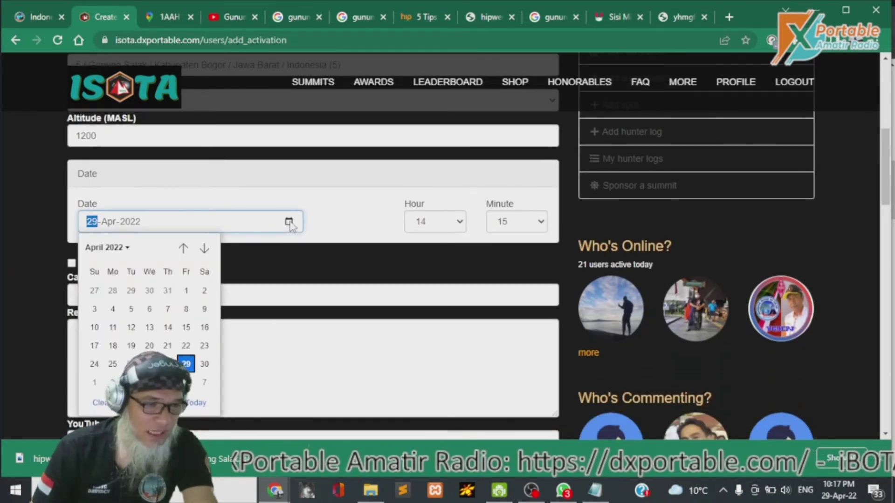
pyautogui.click(130, 250)
pyautogui.click(99, 315)
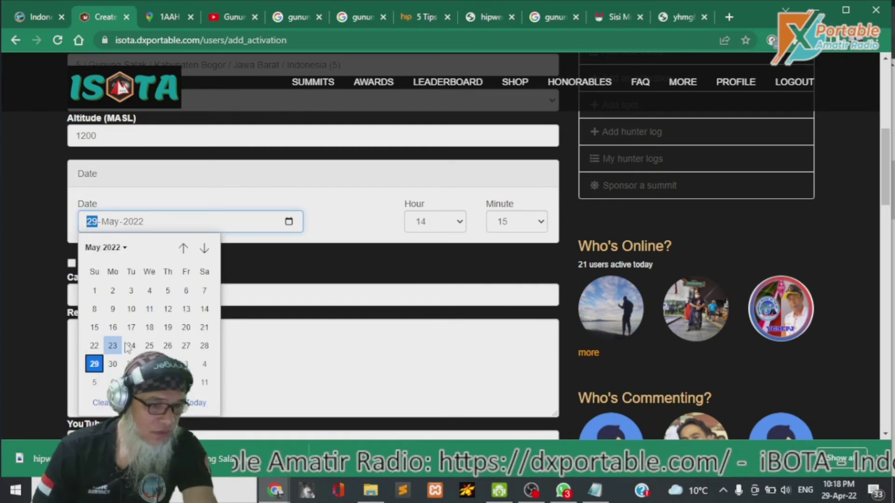
pyautogui.click(95, 291)
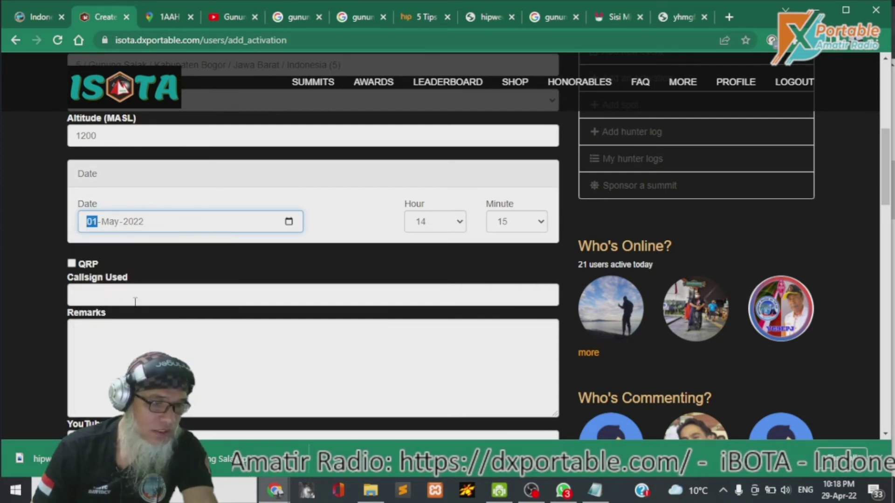
# - Set the activation's start time to hour 1 and minute 30
pyautogui.click(443, 227)
pyautogui.click(443, 228)
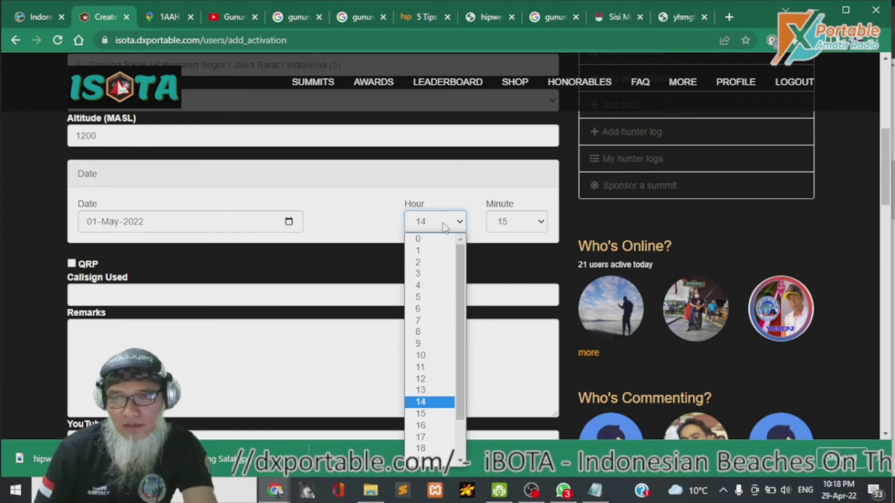
pyautogui.click(425, 252)
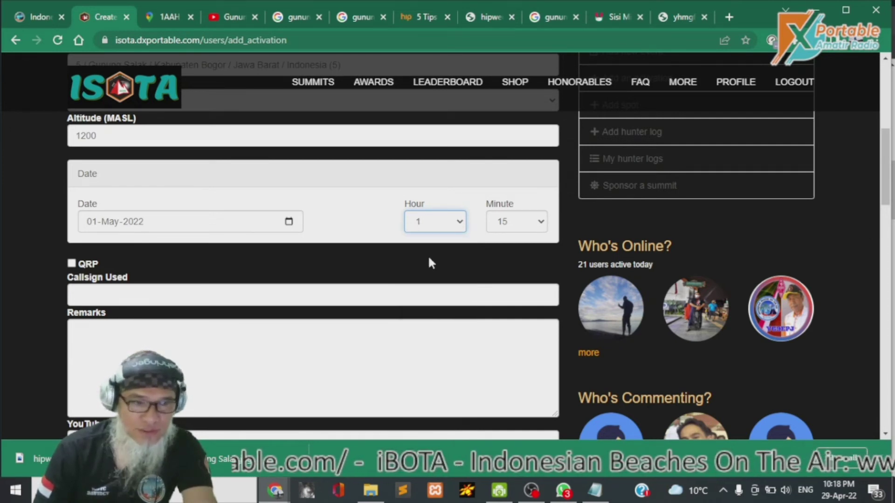
pyautogui.click(506, 228)
pyautogui.click(507, 240)
pyautogui.click(509, 226)
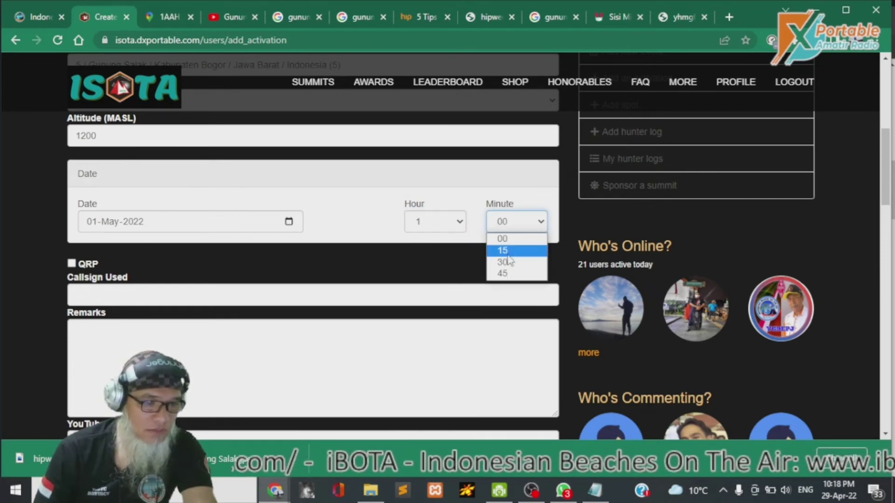
pyautogui.click(506, 251)
pyautogui.click(512, 223)
pyautogui.click(510, 261)
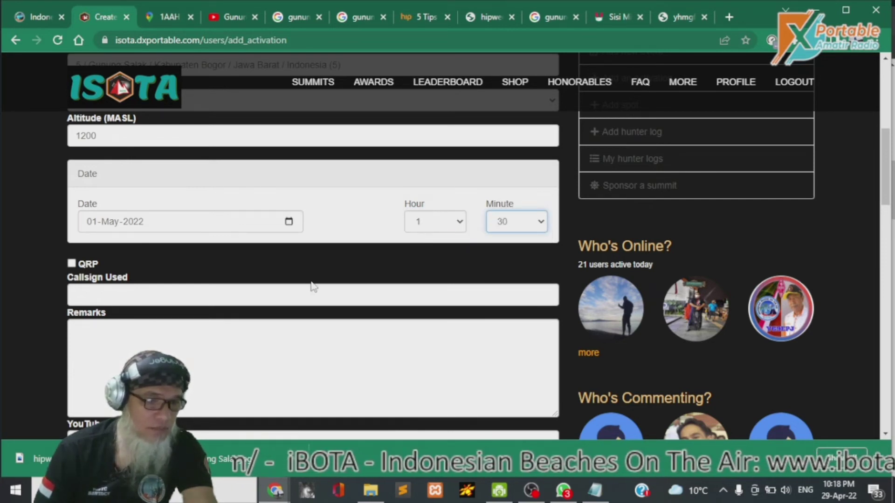
# - Try the activation's QRP option and switch it off again
pyautogui.scroll(-3, 309, 247)
pyautogui.scroll(3, 348, 250)
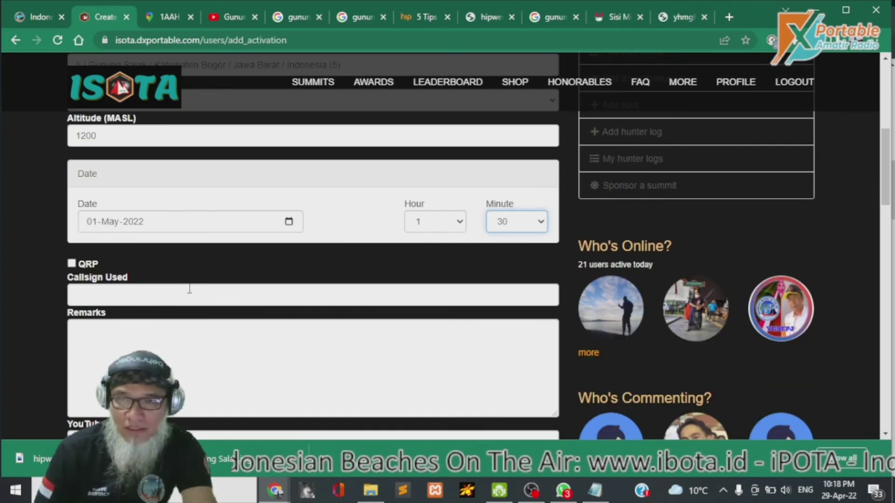
pyautogui.click(71, 263)
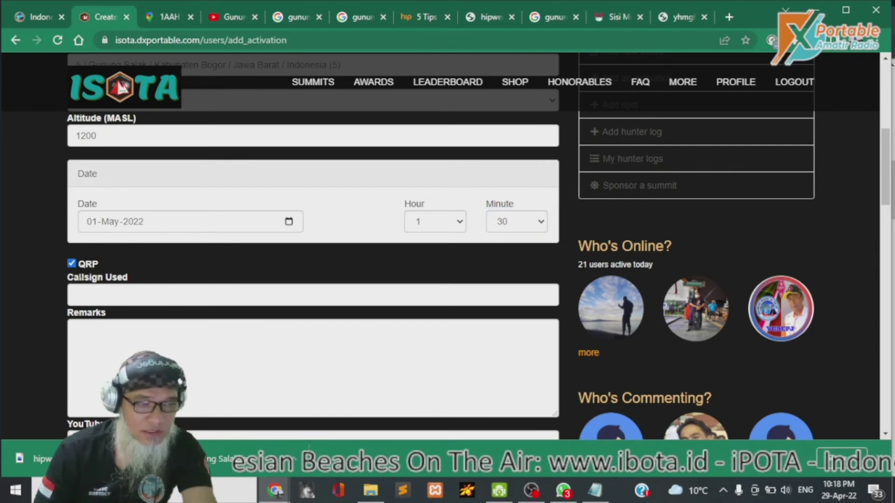
pyautogui.click(71, 263)
# - Try YC5YC/1 as the callsign used for the activation and clear the entry
pyautogui.click(115, 295)
pyautogui.write('YC5YC/1')
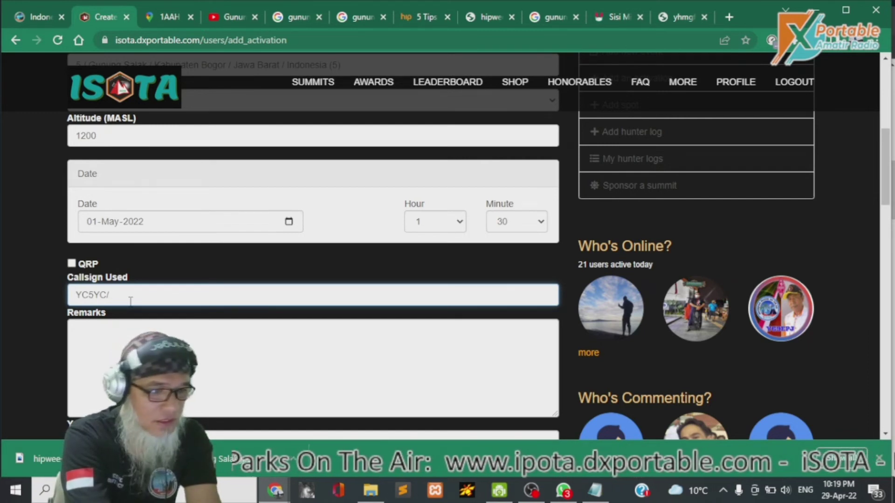
pyautogui.press('BackSpace')
pyautogui.press('BackSpace')
pyautogui.press('BackSpace')
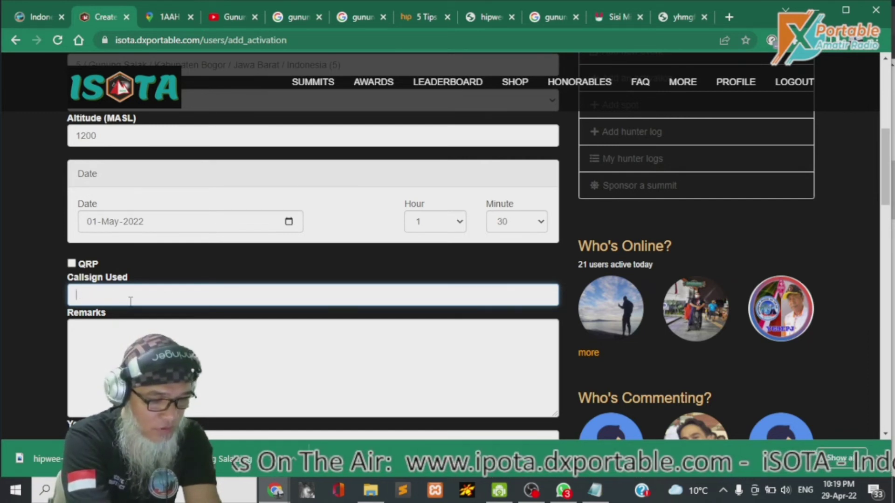
# - Try YG1AAH/P as the callsign used for the activation and clear the entry
pyautogui.write('G1A')
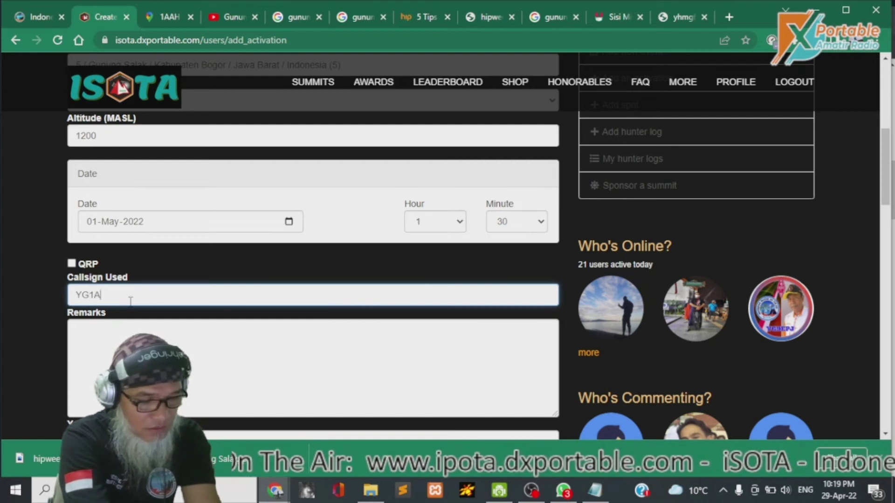
pyautogui.write('AH/P')
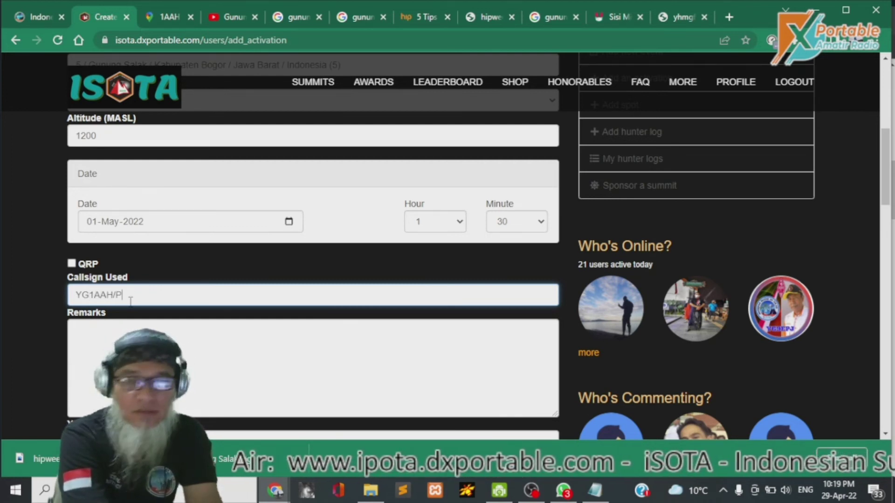
pyautogui.press('BackSpace')
pyautogui.press('BackSpace')
pyautogui.press('BackSpace')
pyautogui.press('BackSpace')
pyautogui.press('BackSpace')
pyautogui.press('BackSpace')
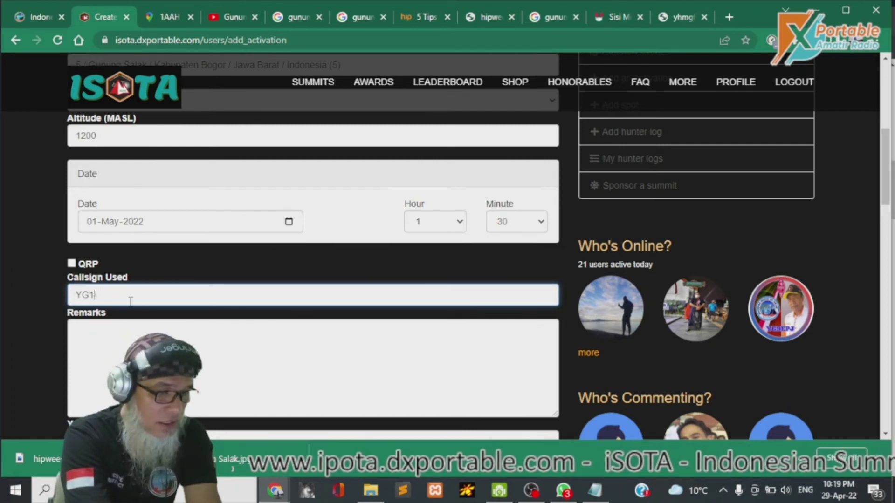
# - Enter YC5YC/1 as the callsign used for the activation
pyautogui.write('YC5YC')
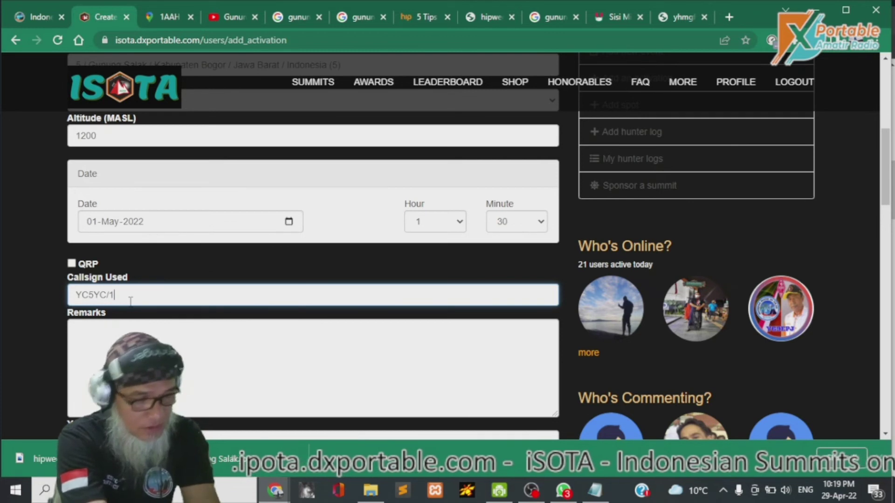
pyautogui.write('/1')
pyautogui.press('Tab')
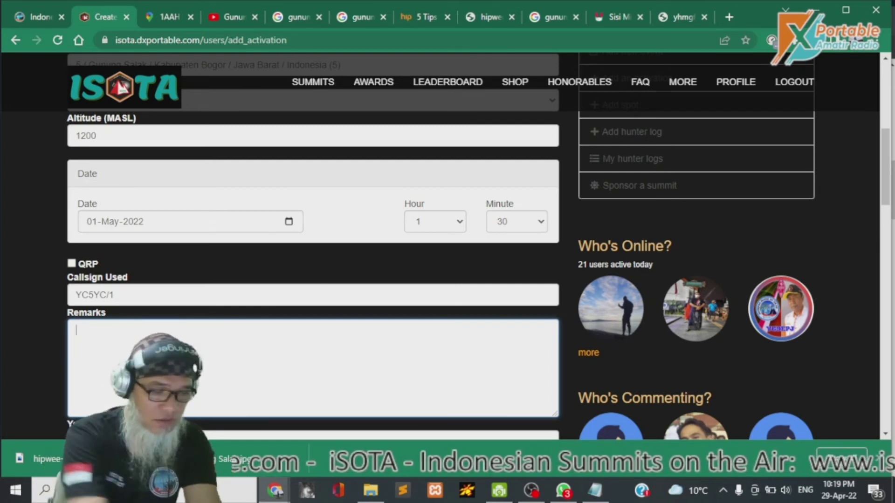
# - Write the activation's remarks as "Kami memulai pendakian pukul sore bersama team yg terdiri..."
pyautogui.write('Kami memulai pendakian pukul  o')
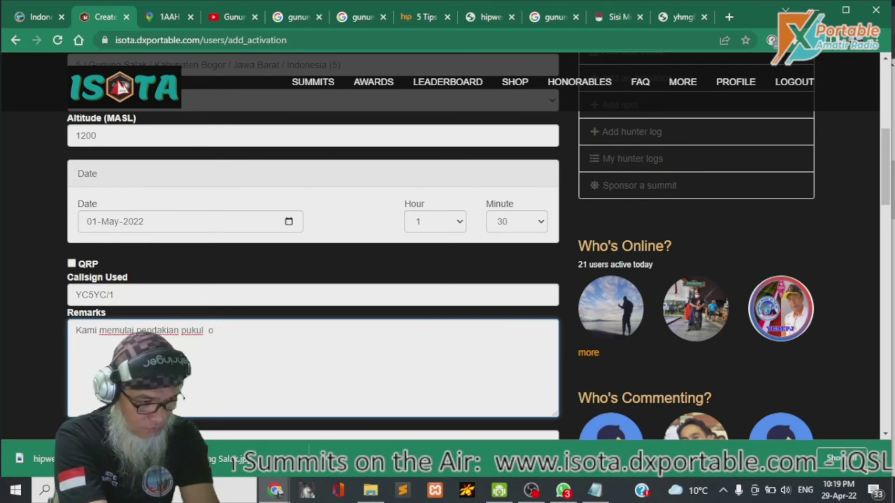
pyautogui.write('sama team yg terdiri ..')
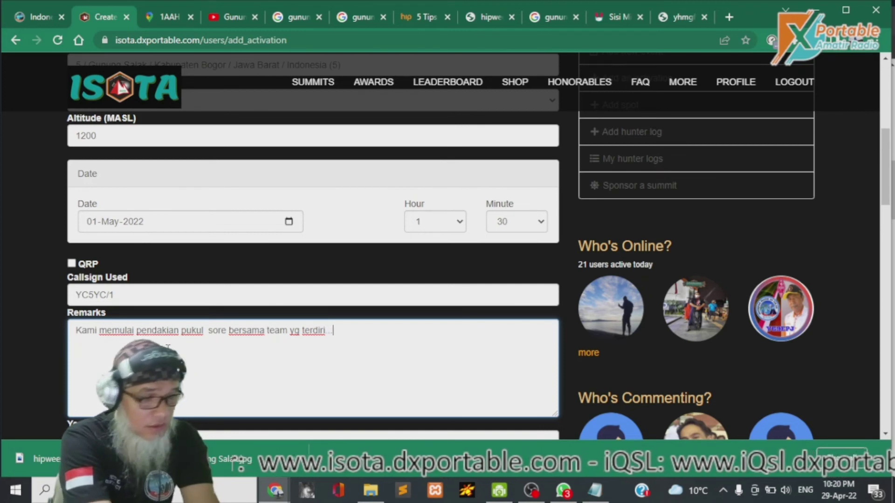
pyautogui.write('.')
# - Switch to YouTube, open the related video "TERBANG KE PUNCAK GUNUNG SALAK || FPV Long Range Indonesia" and copy its share link
pyautogui.scroll(-1, 265, 369)
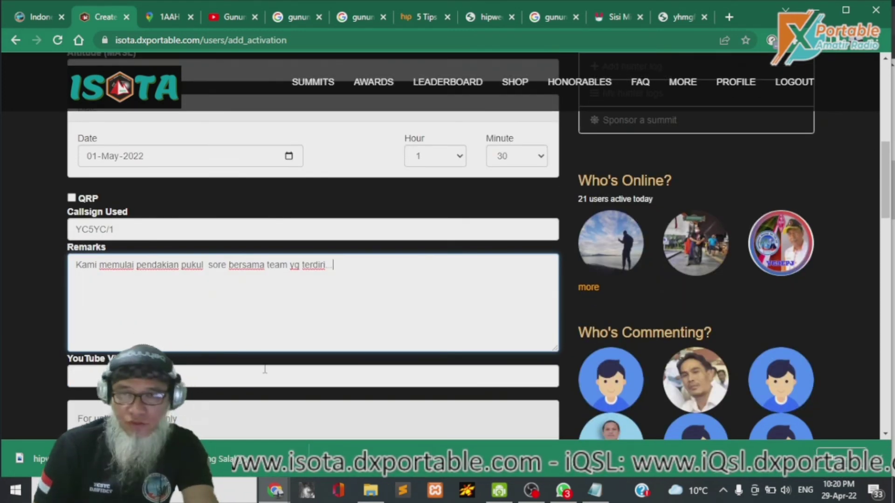
pyautogui.click(227, 18)
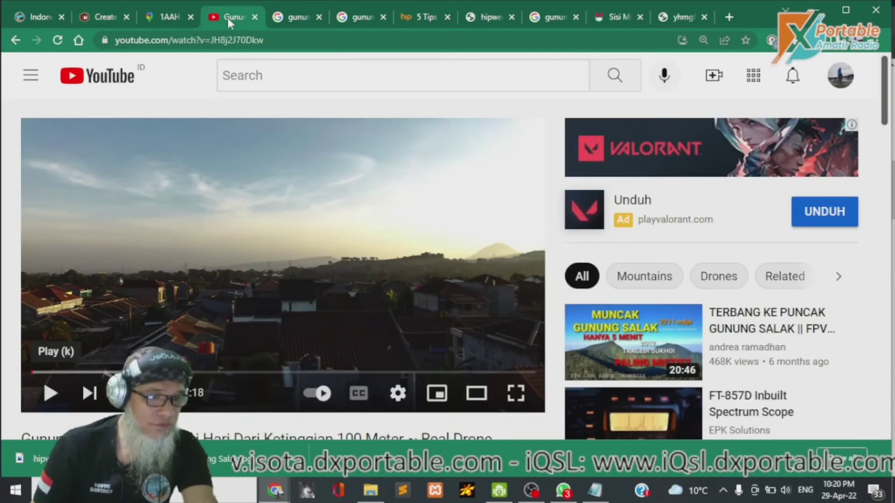
pyautogui.scroll(-4, 552, 320)
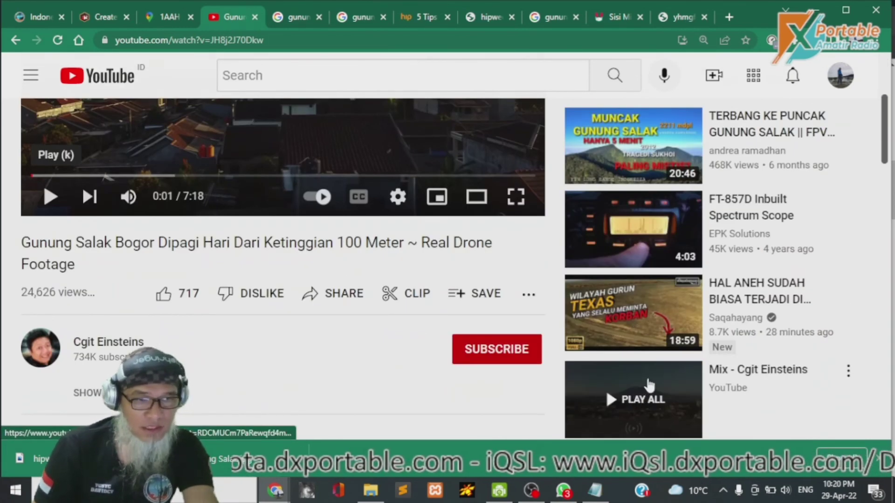
pyautogui.moveTo(660, 173)
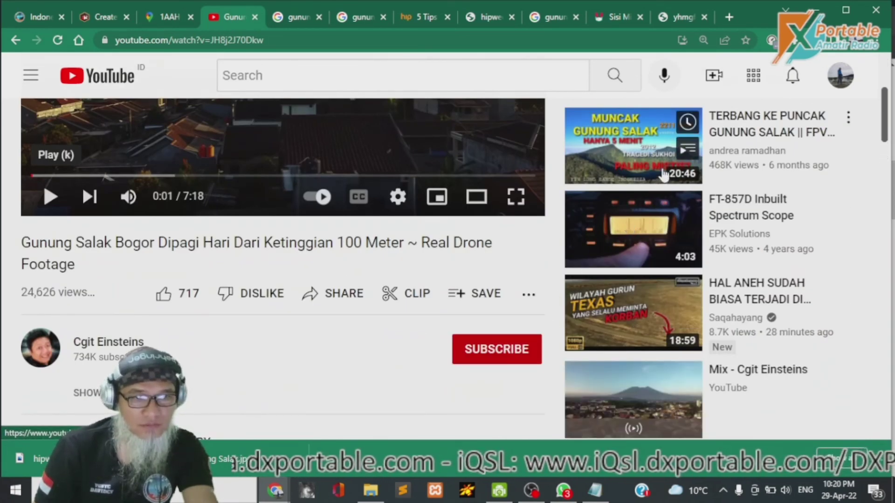
pyautogui.click(640, 154)
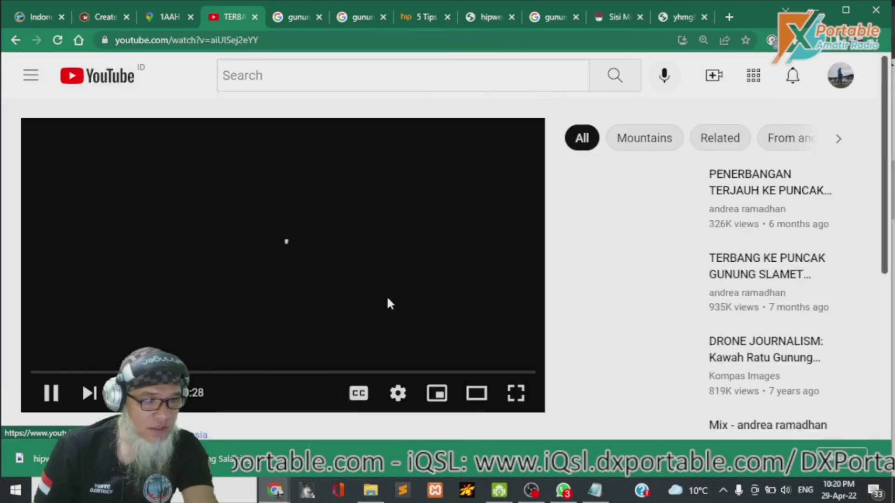
pyautogui.scroll(-1, 404, 300)
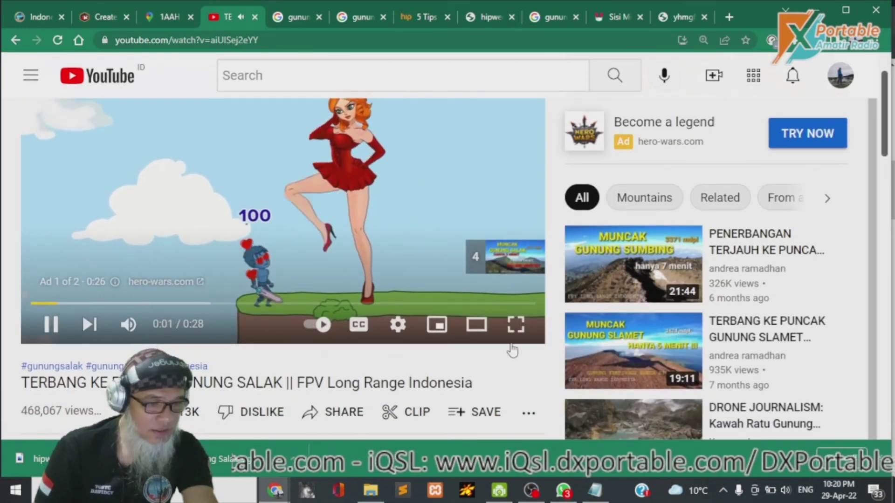
pyautogui.scroll(-1, 506, 354)
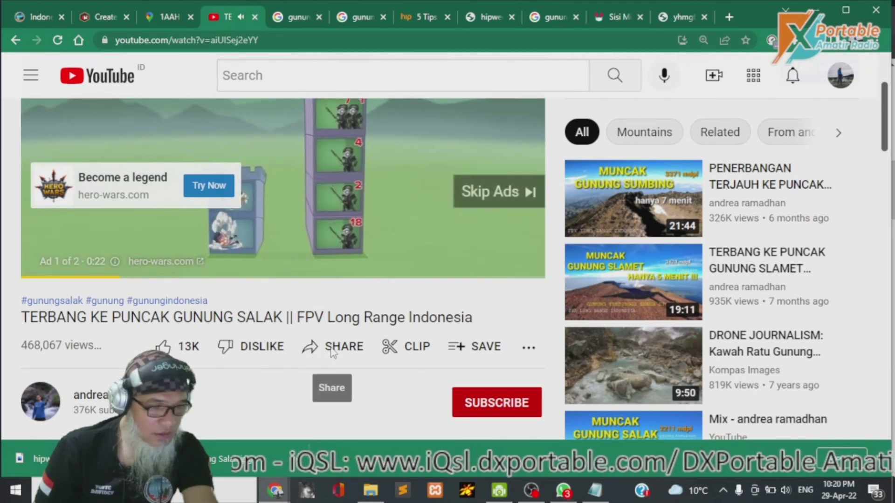
pyautogui.click(334, 348)
pyautogui.click(602, 246)
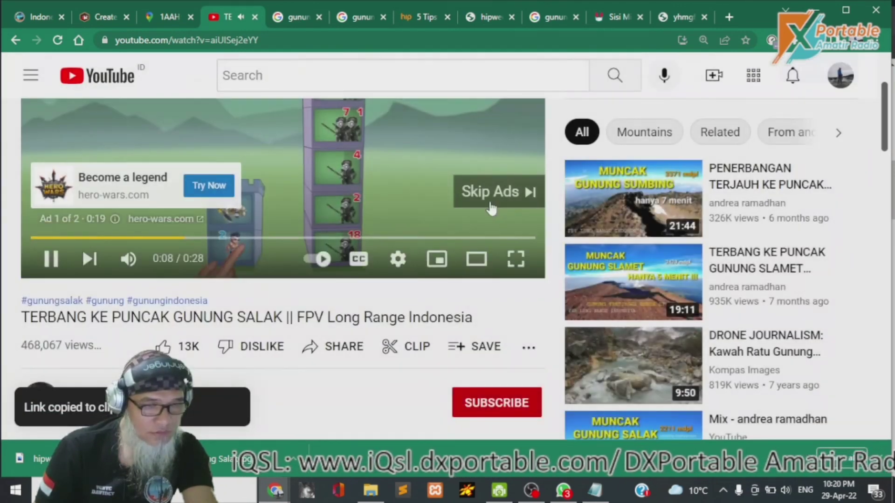
# - Skip the advertisement before the Gunung Salak video and pause playback
pyautogui.click(499, 191)
pyautogui.scroll(3, 377, 346)
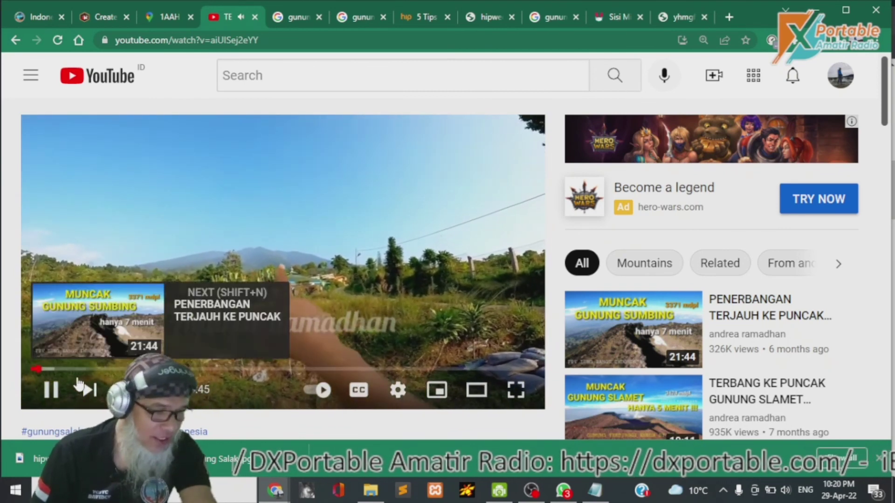
pyautogui.click(51, 390)
pyautogui.click(101, 17)
pyautogui.scroll(-3, 139, 281)
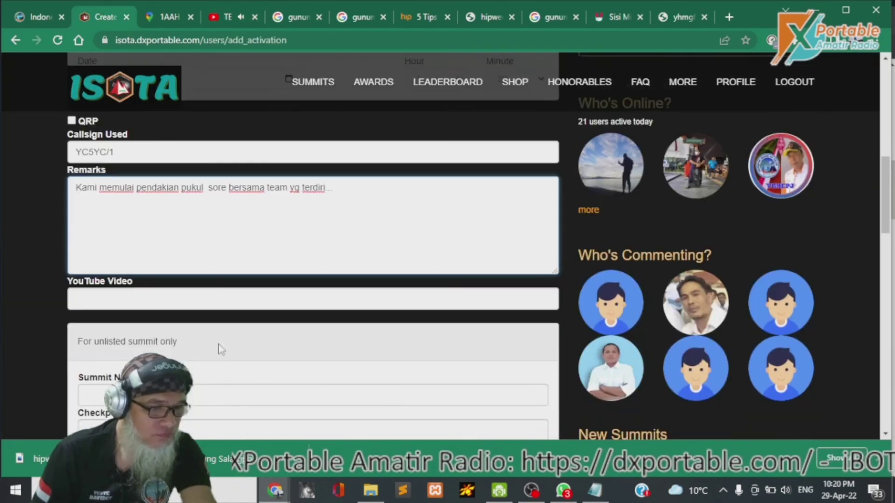
pyautogui.click(131, 249)
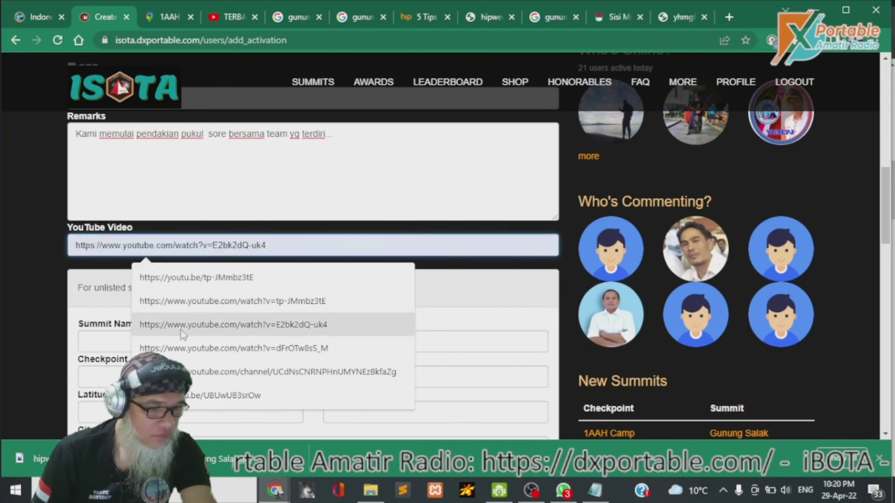
pyautogui.rightClick(131, 249)
pyautogui.click(182, 349)
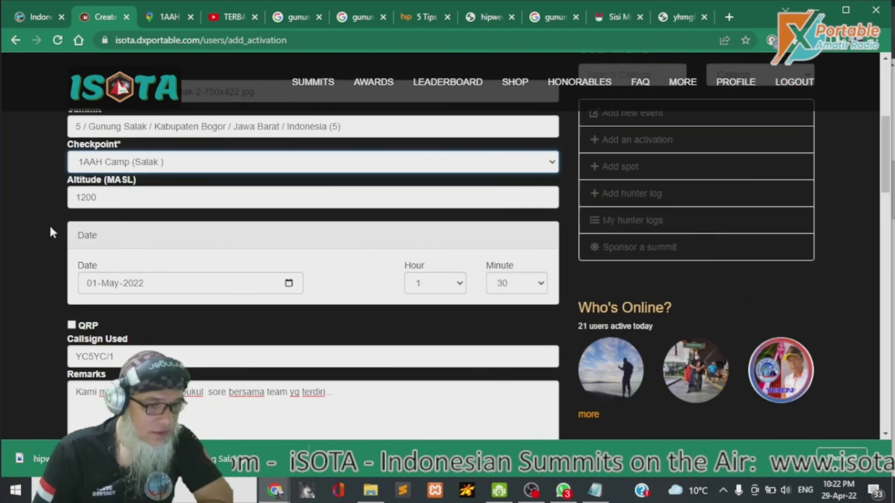
# - Review the completed activation form for Gunung Salak, 1AAH Camp, and submit it
pyautogui.scroll(-1, 170, 317)
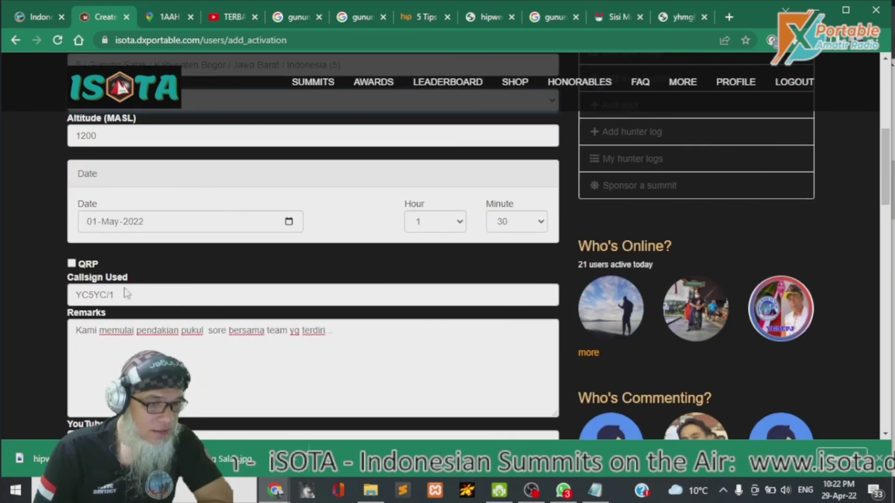
pyautogui.scroll(-1, 169, 310)
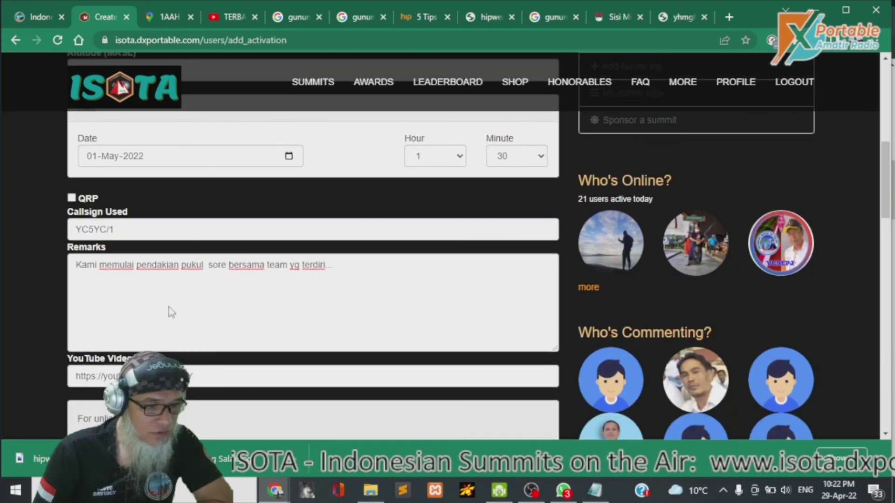
pyautogui.scroll(-2, 265, 296)
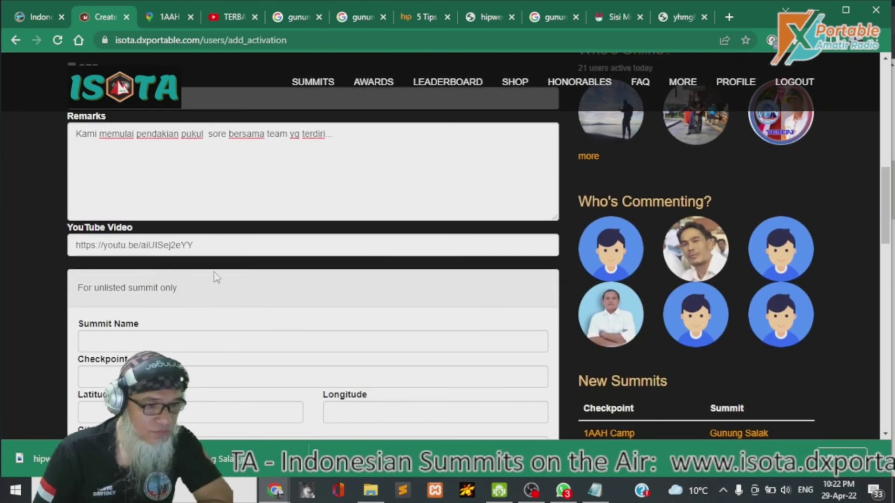
pyautogui.scroll(-4, 261, 299)
pyautogui.click(76, 373)
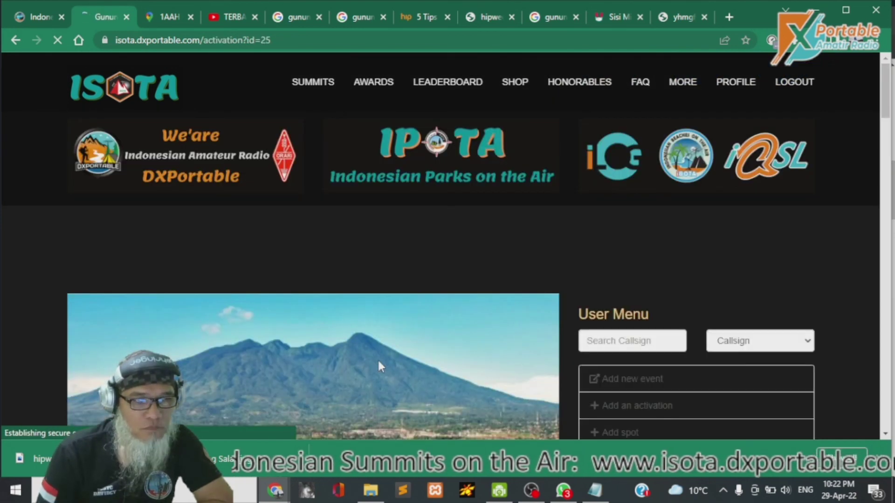
# - Check the published activation page's image, embedded video, map and activation details
pyautogui.scroll(-5, 468, 334)
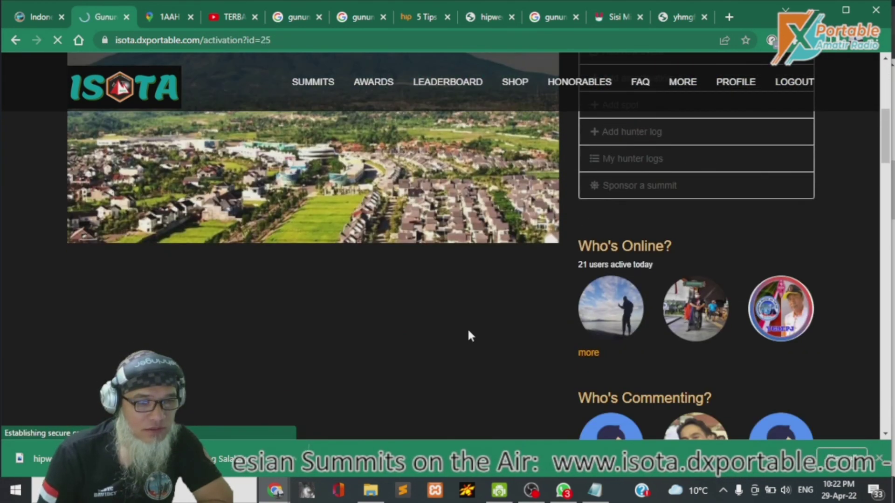
pyautogui.scroll(-5, 468, 332)
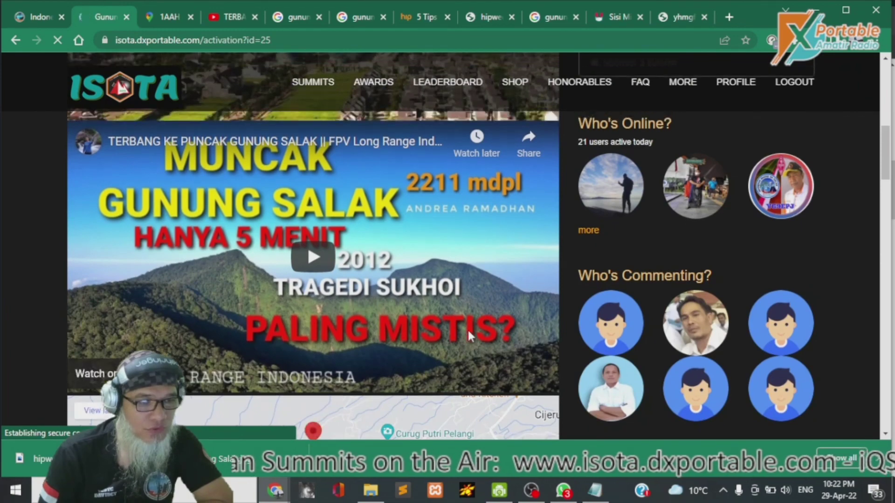
pyautogui.scroll(-3, 468, 332)
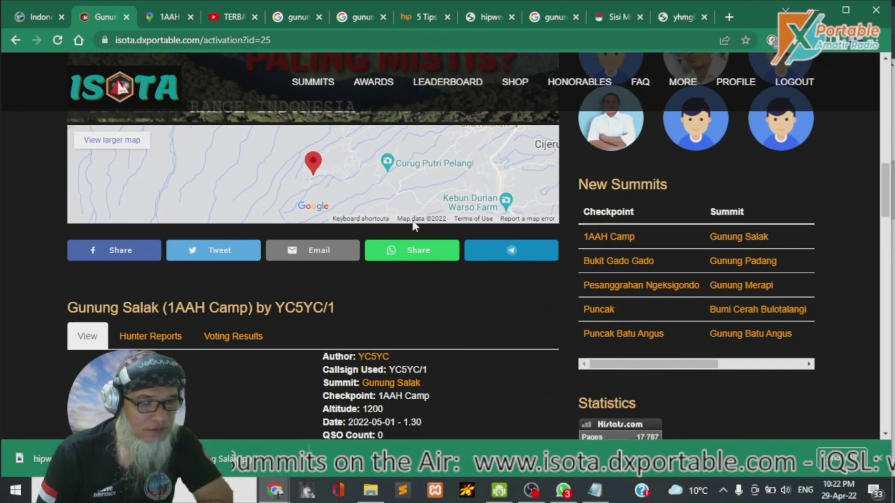
pyautogui.scroll(4, 433, 247)
pyautogui.scroll(6, 434, 245)
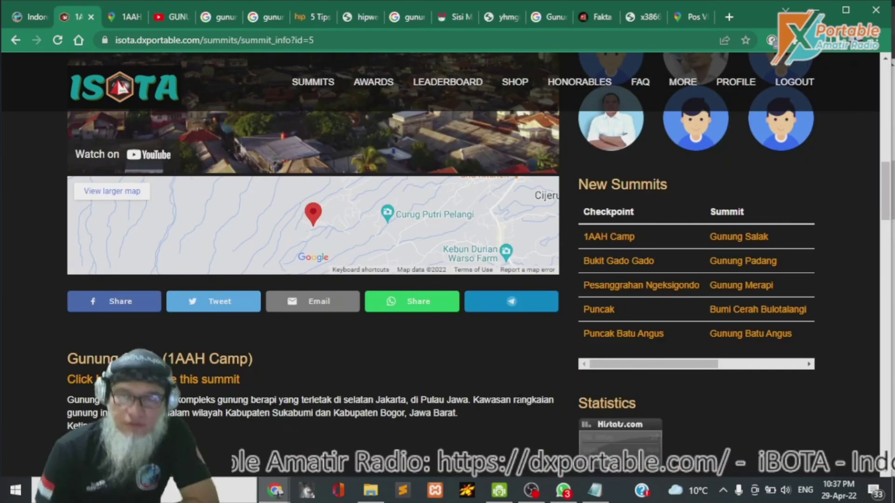